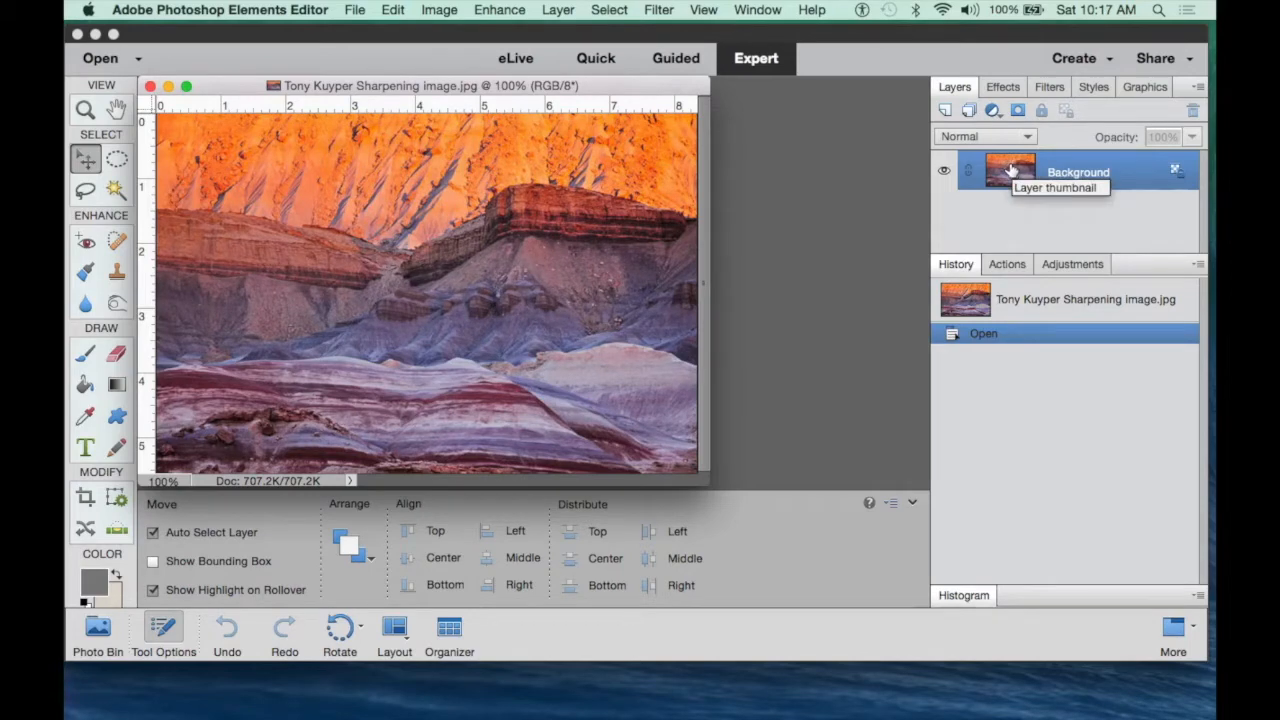
Duplicate the Background layer, keeping the default name Background copy.
click(559, 11)
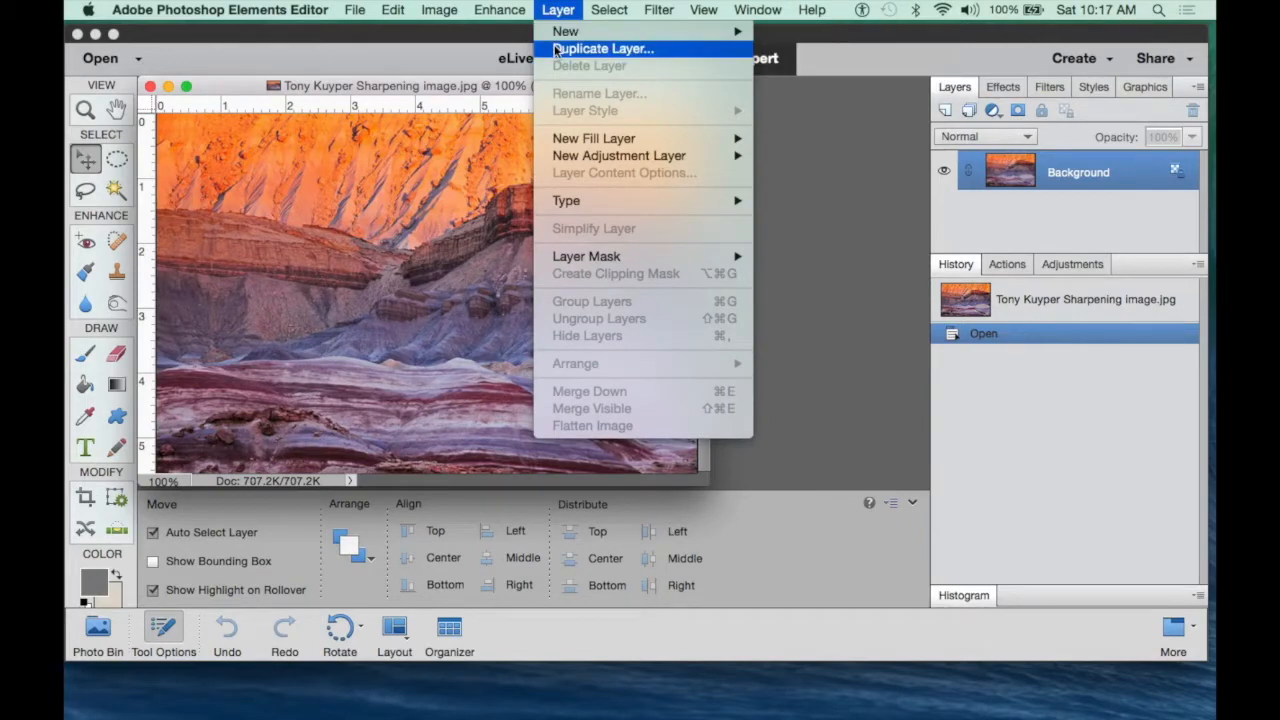
click(557, 50)
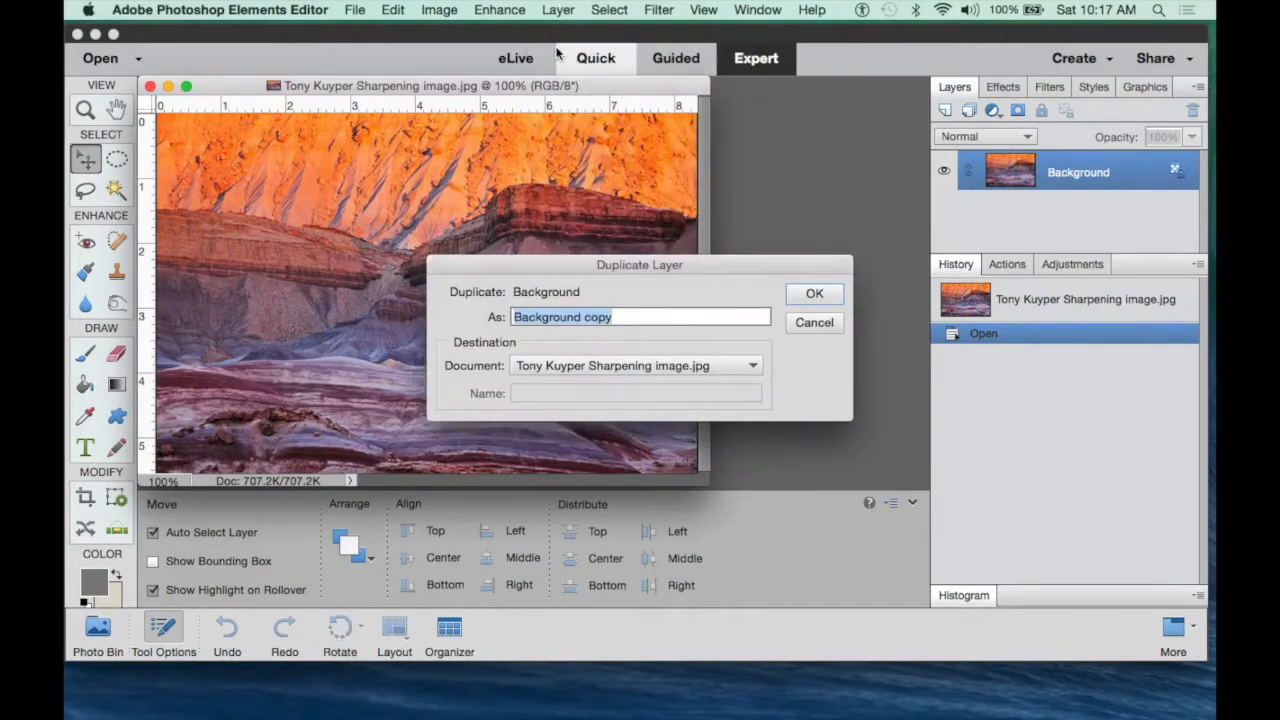
click(815, 293)
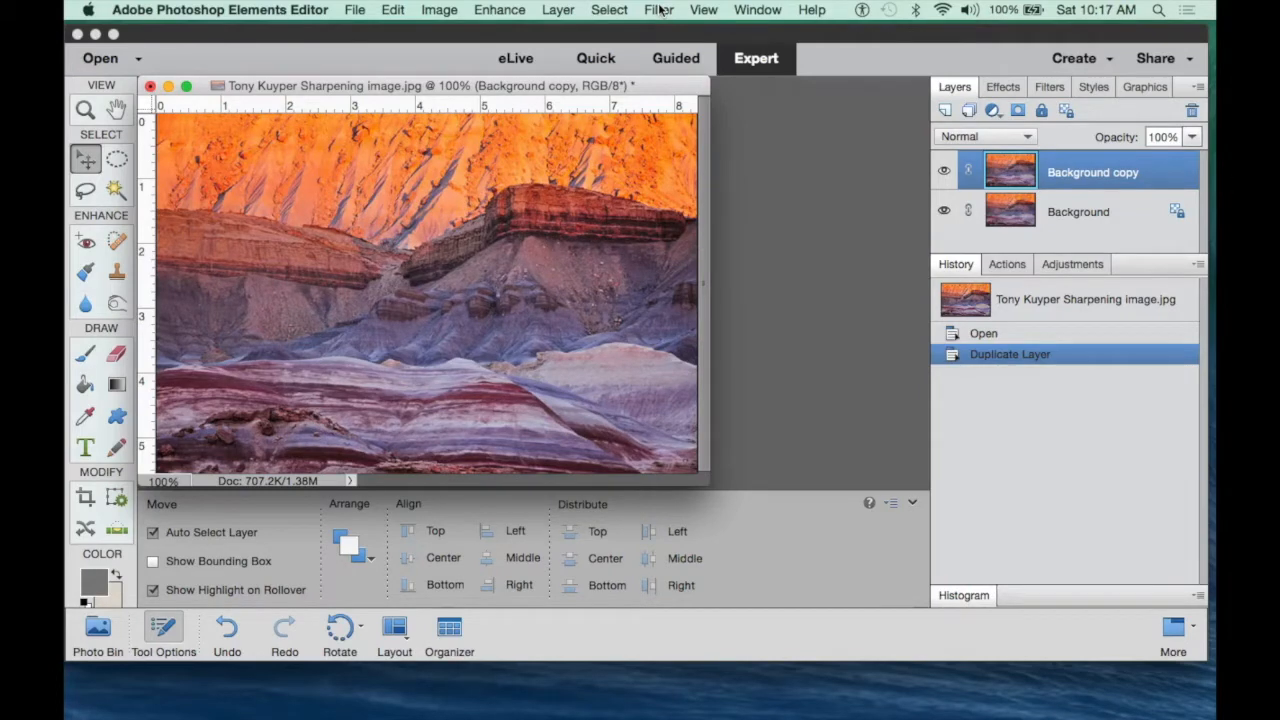
Apply an Unsharp Mask to the Background copy layer with amount 178%, radius 3.1 pixels and threshold 0.
click(502, 12)
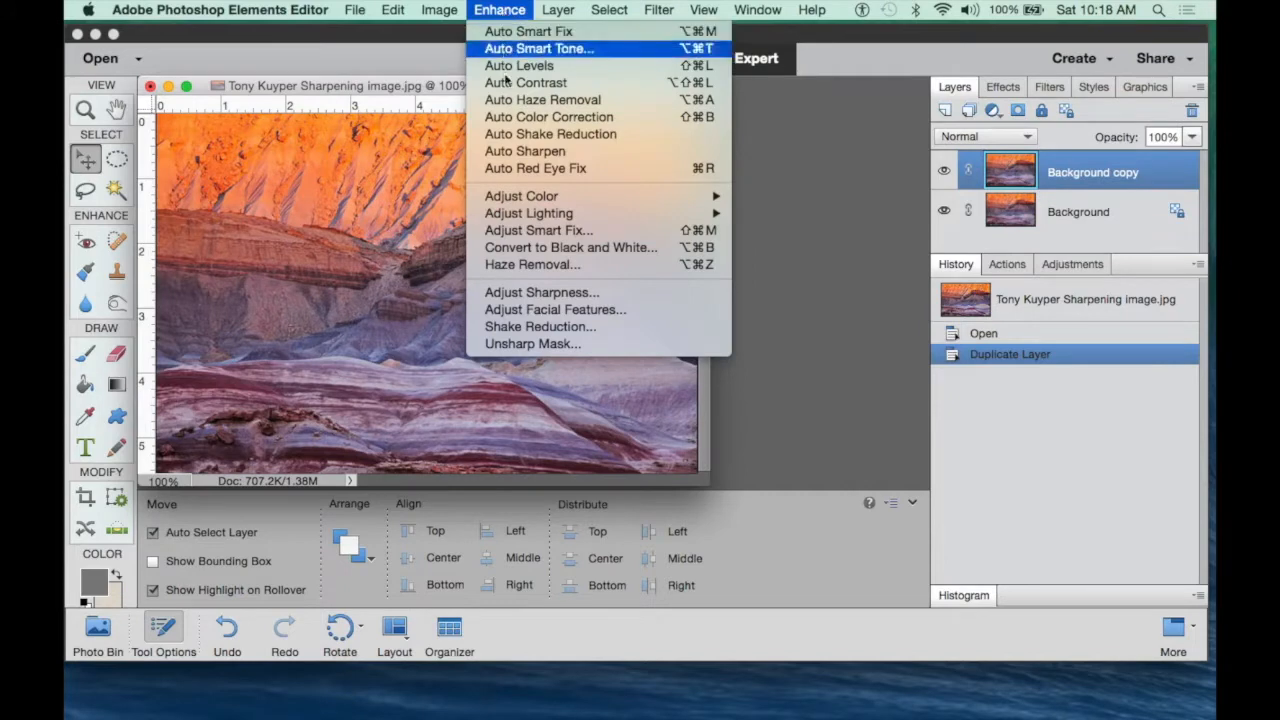
click(533, 344)
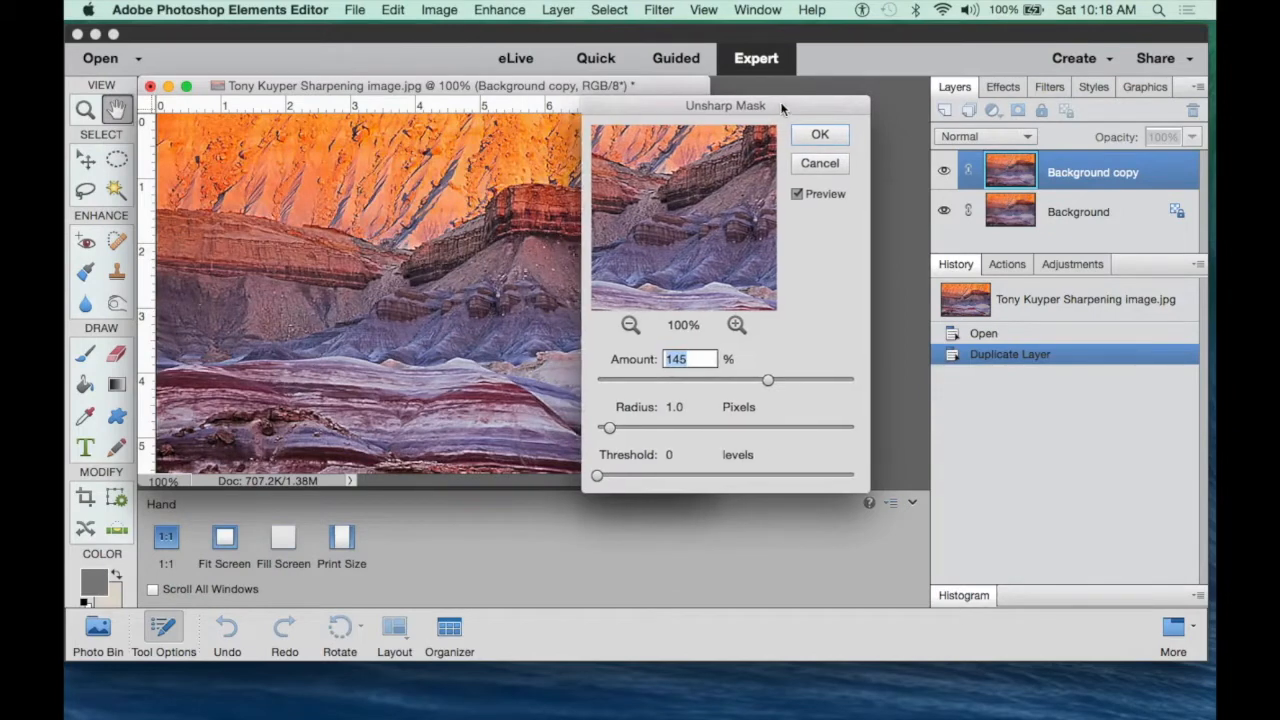
drag(780, 108, 838, 91)
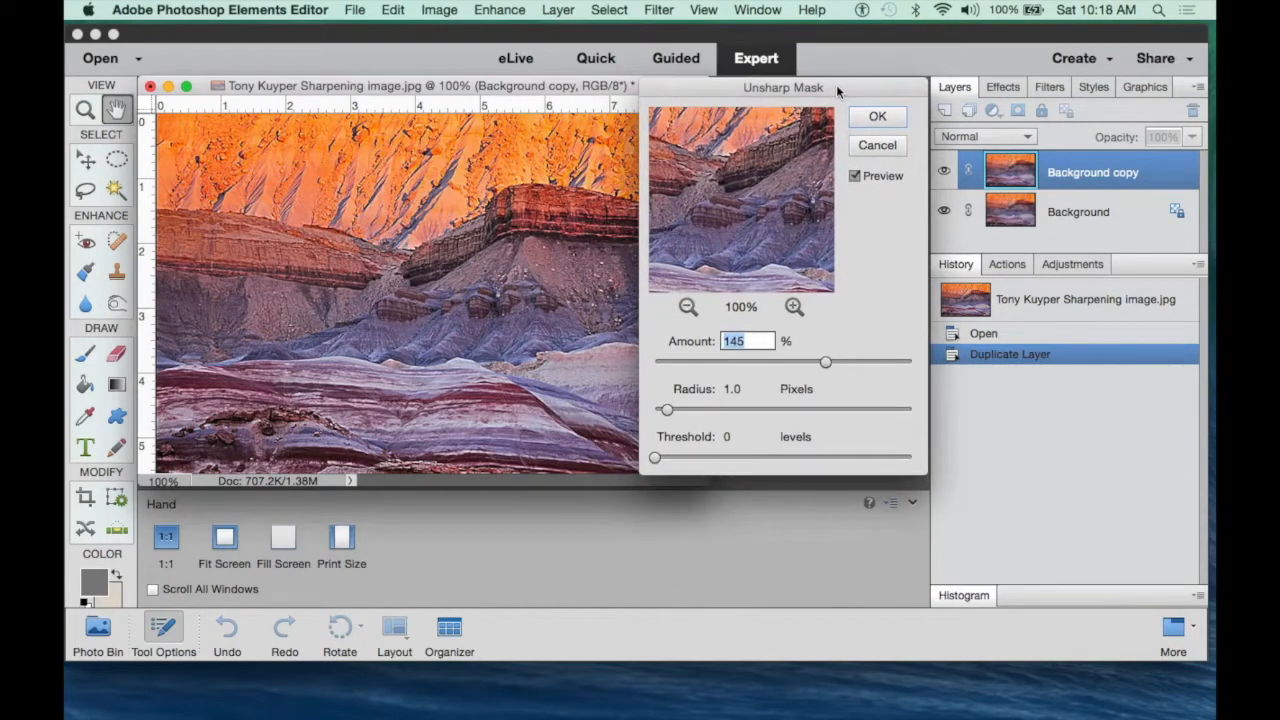
drag(838, 91, 833, 105)
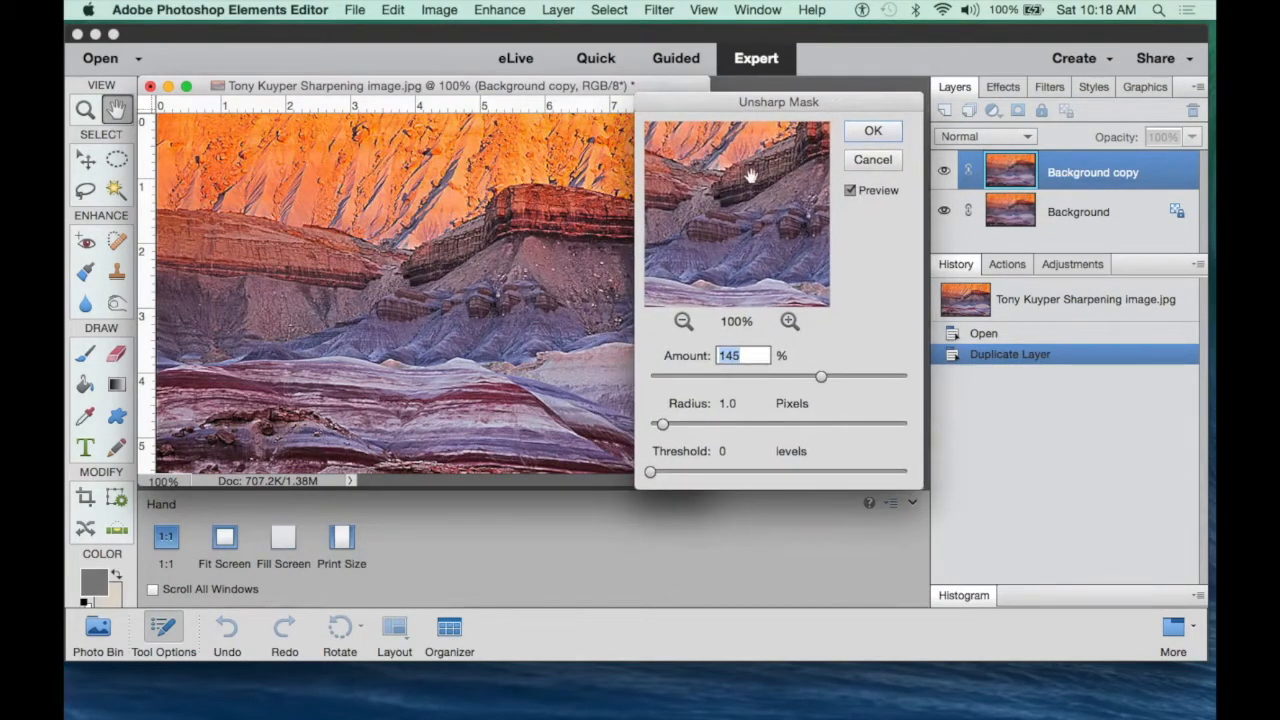
drag(663, 424, 688, 421)
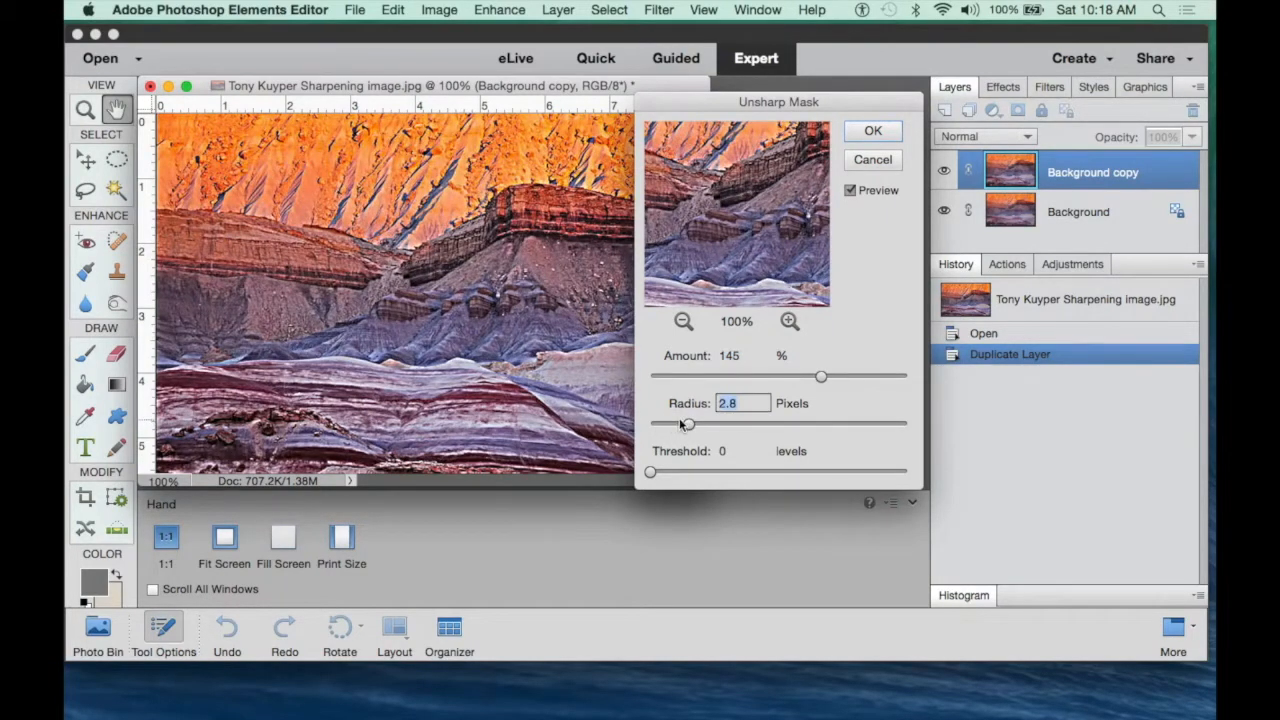
drag(690, 424, 693, 425)
drag(821, 375, 841, 371)
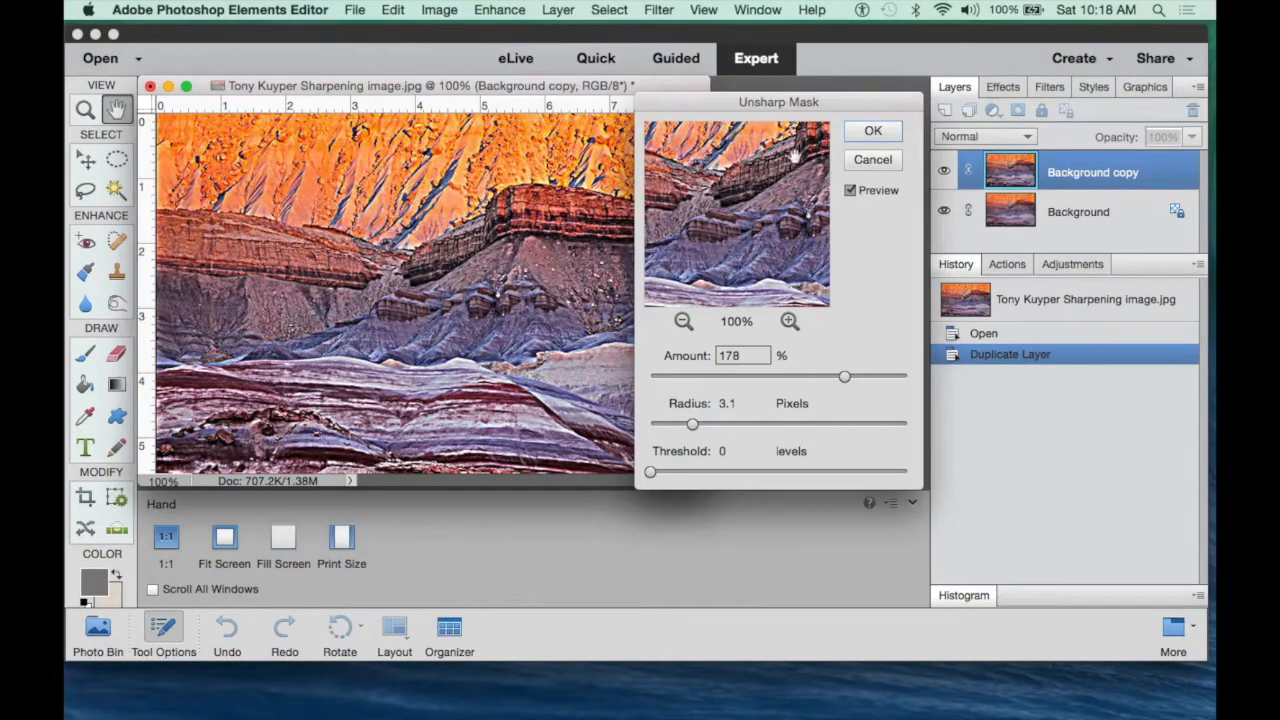
drag(746, 203, 743, 203)
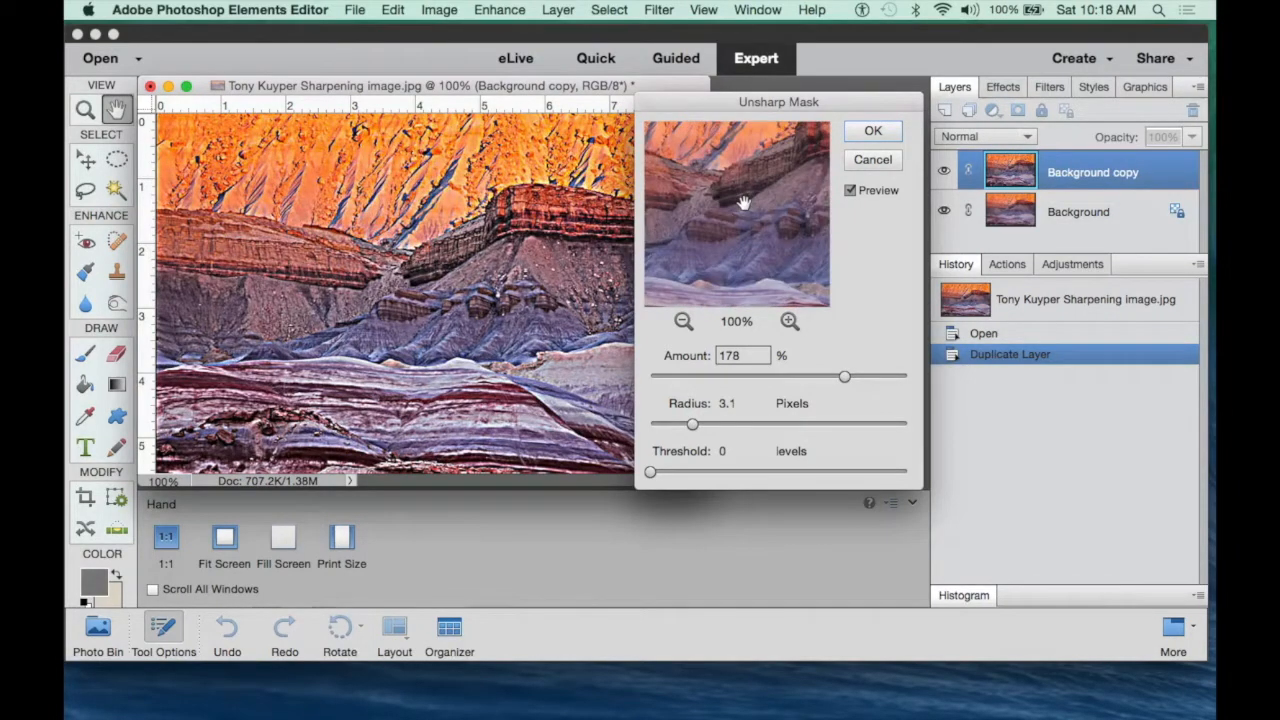
drag(743, 203, 743, 203)
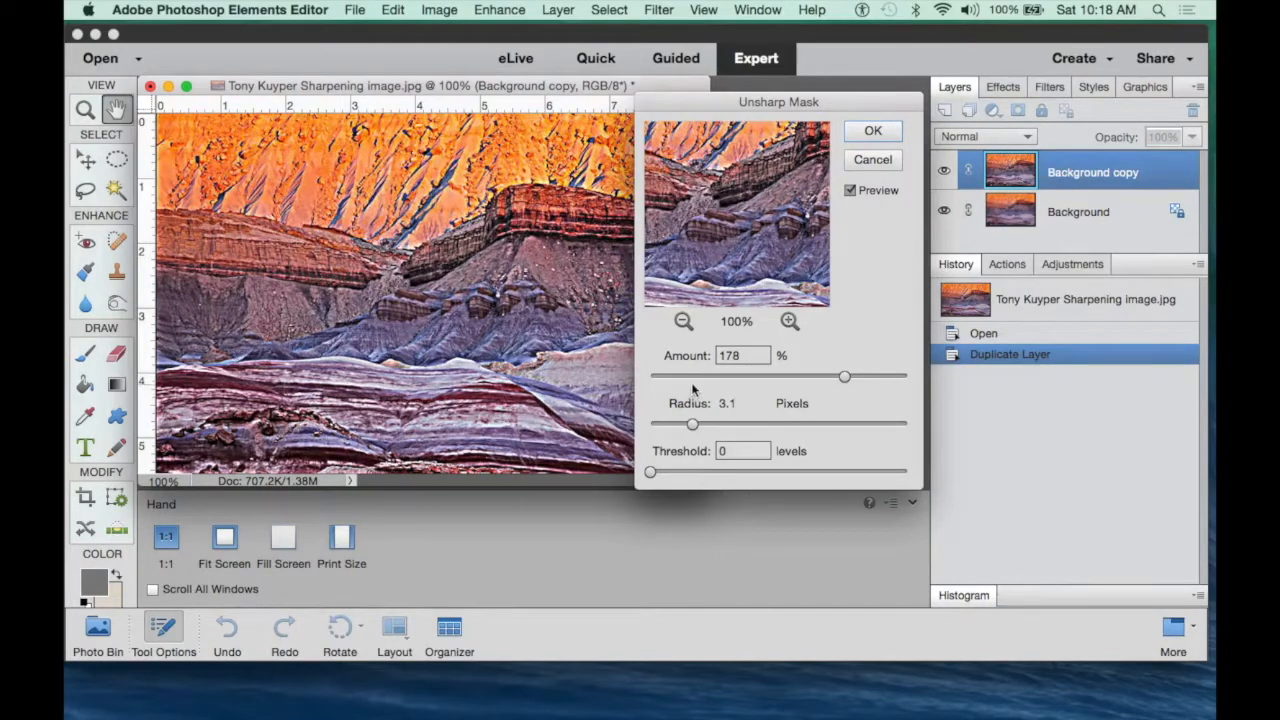
click(872, 133)
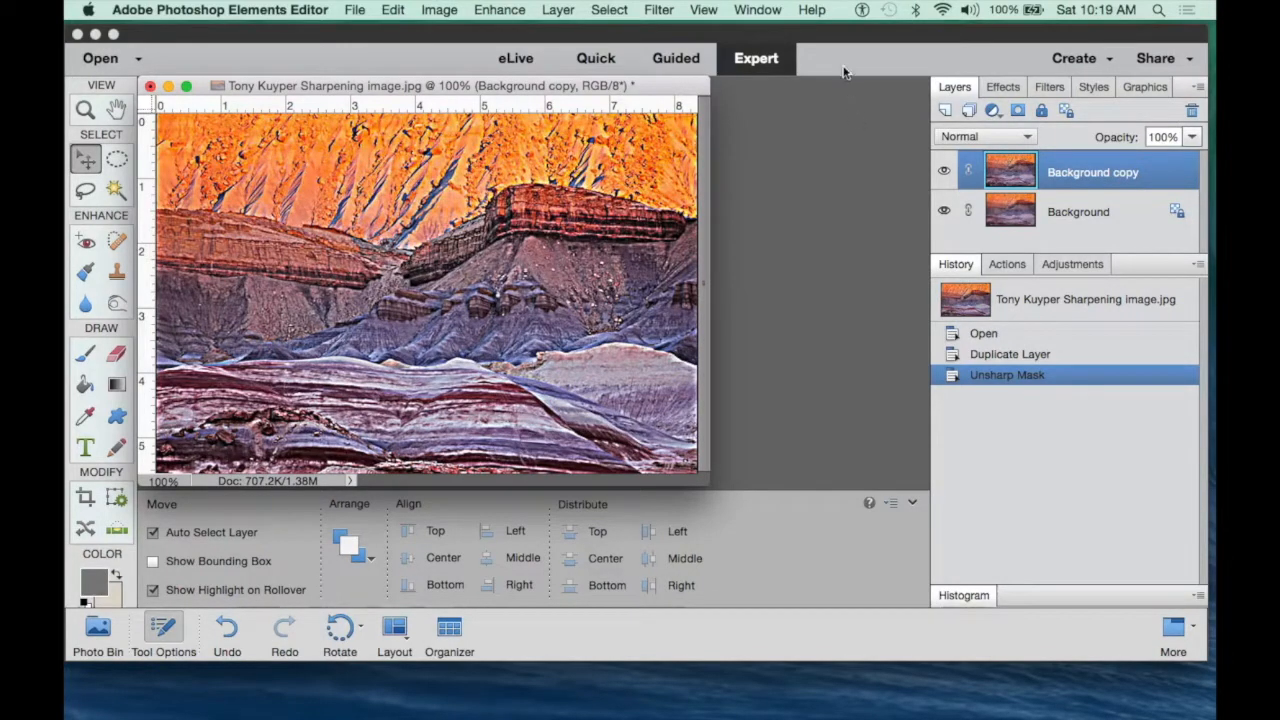
Run the Darks (1) action from the TK-Selections set to select the image's dark tones.
click(1019, 266)
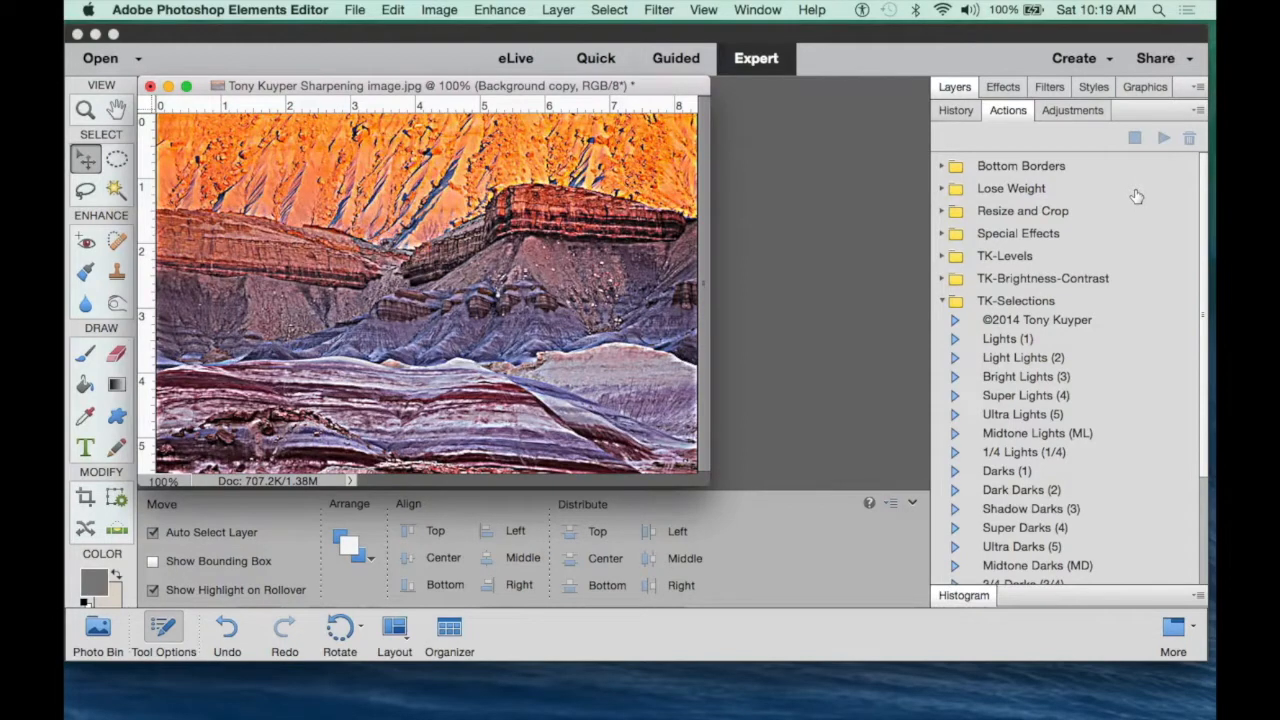
click(941, 301)
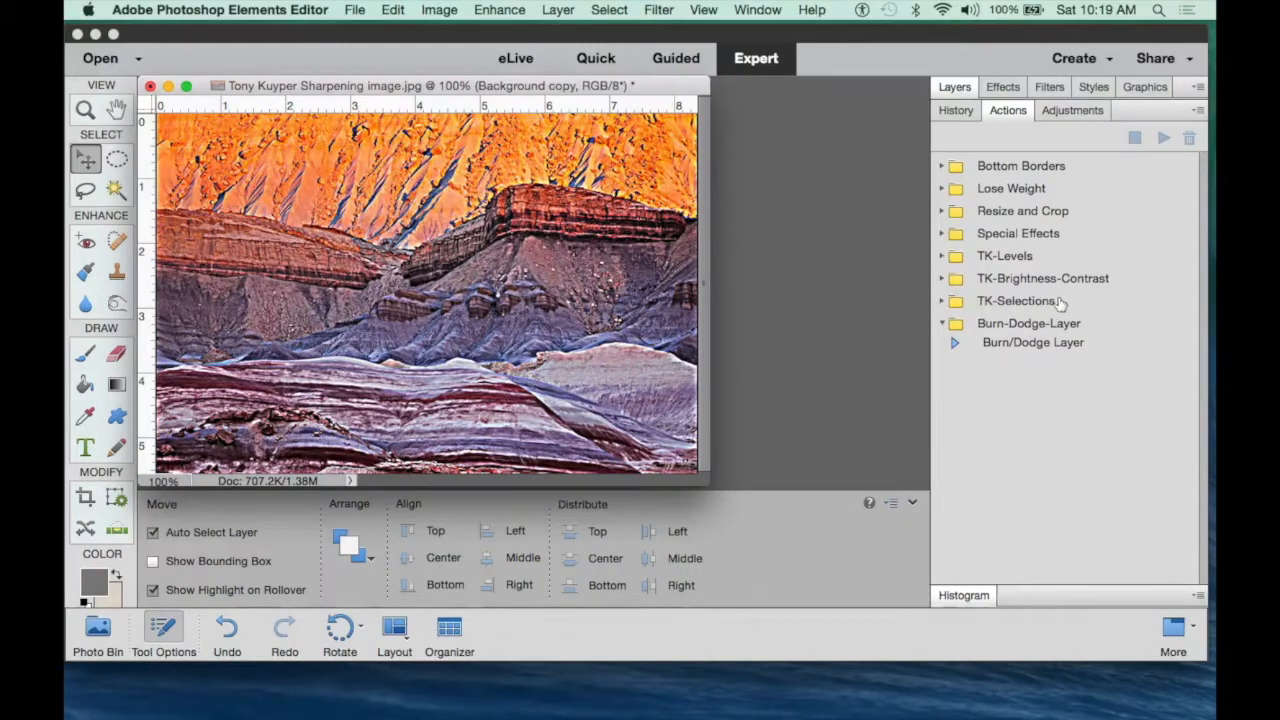
click(941, 301)
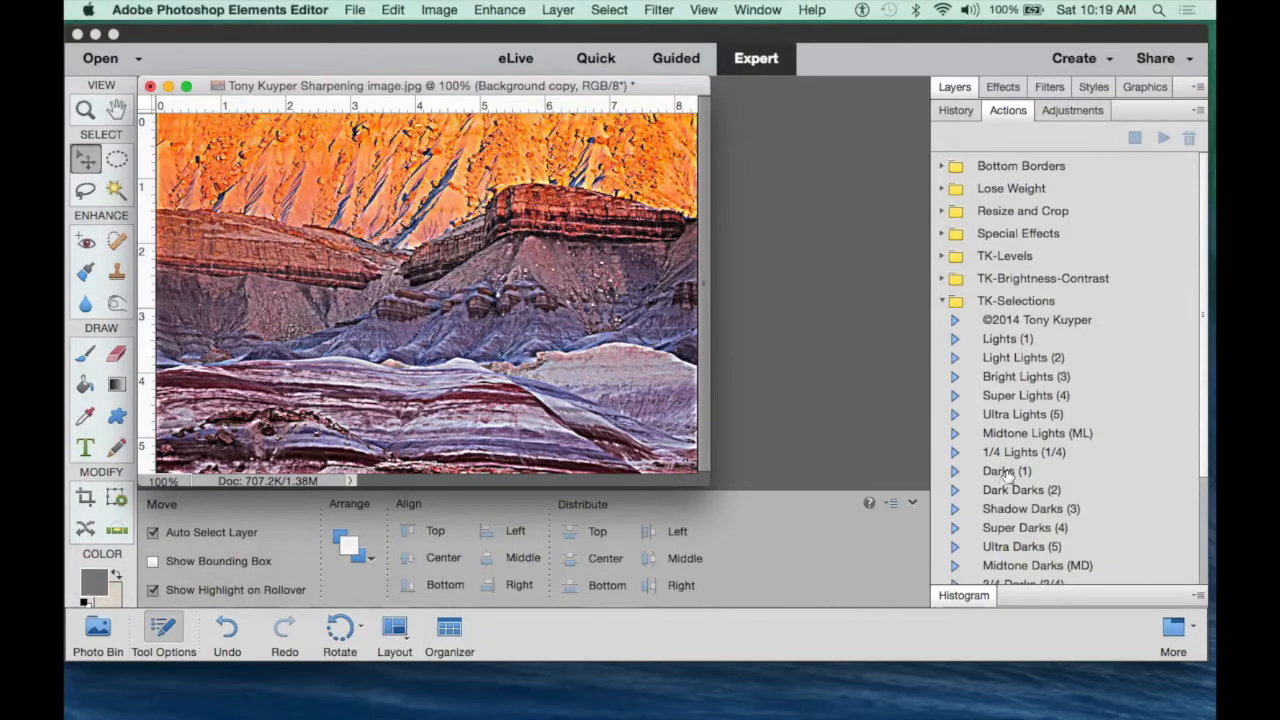
click(1003, 472)
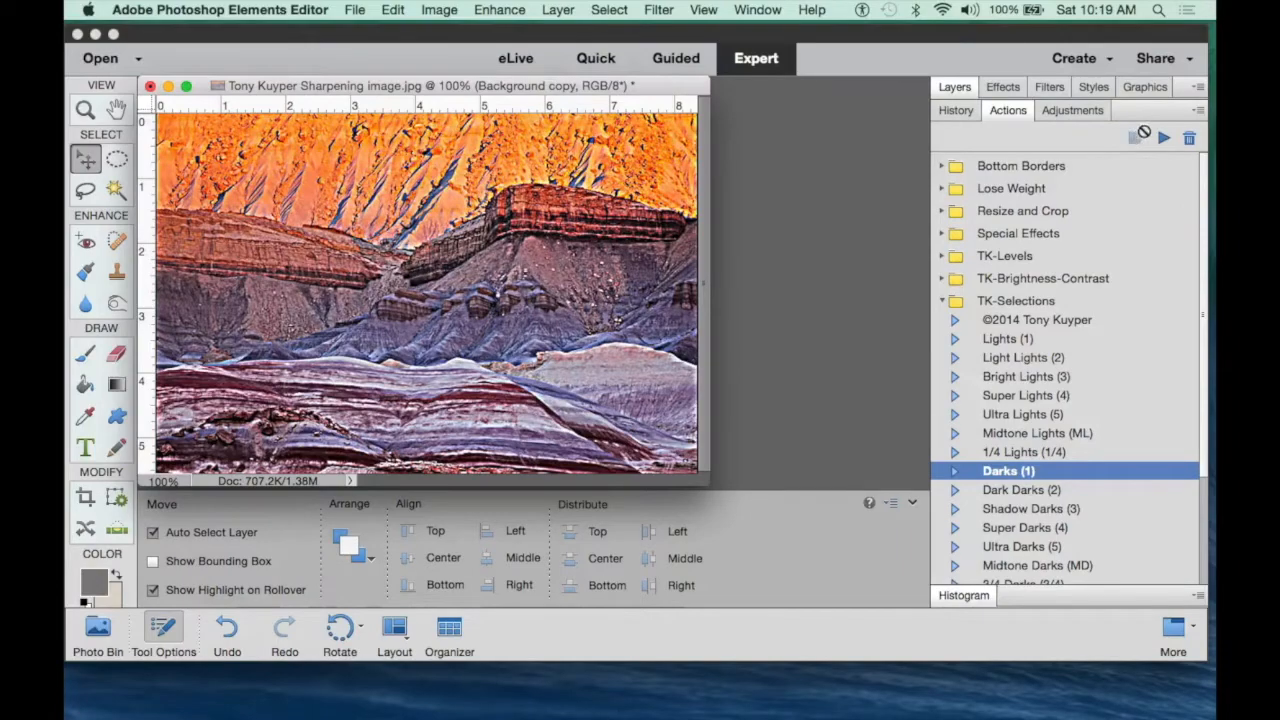
click(1162, 138)
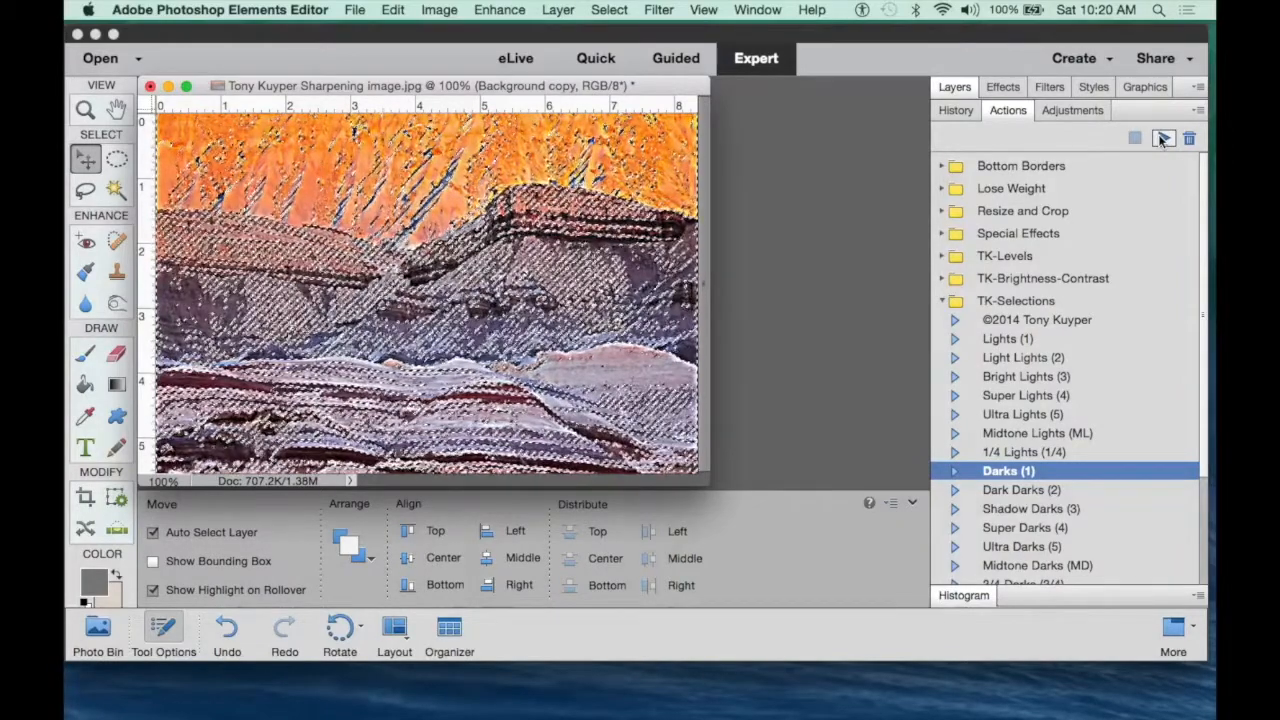
Add a layer mask from the darks selection to the Background copy layer and toggle the layer's visibility to compare the sharpening.
click(952, 88)
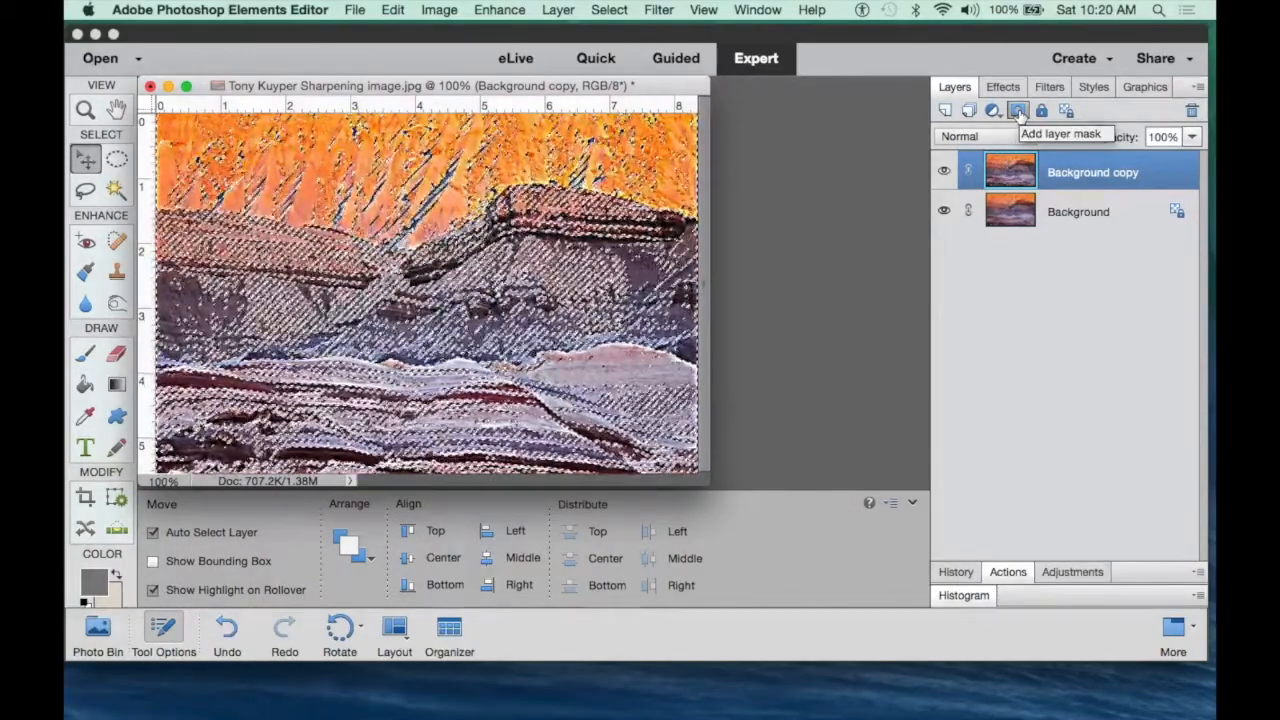
click(1019, 112)
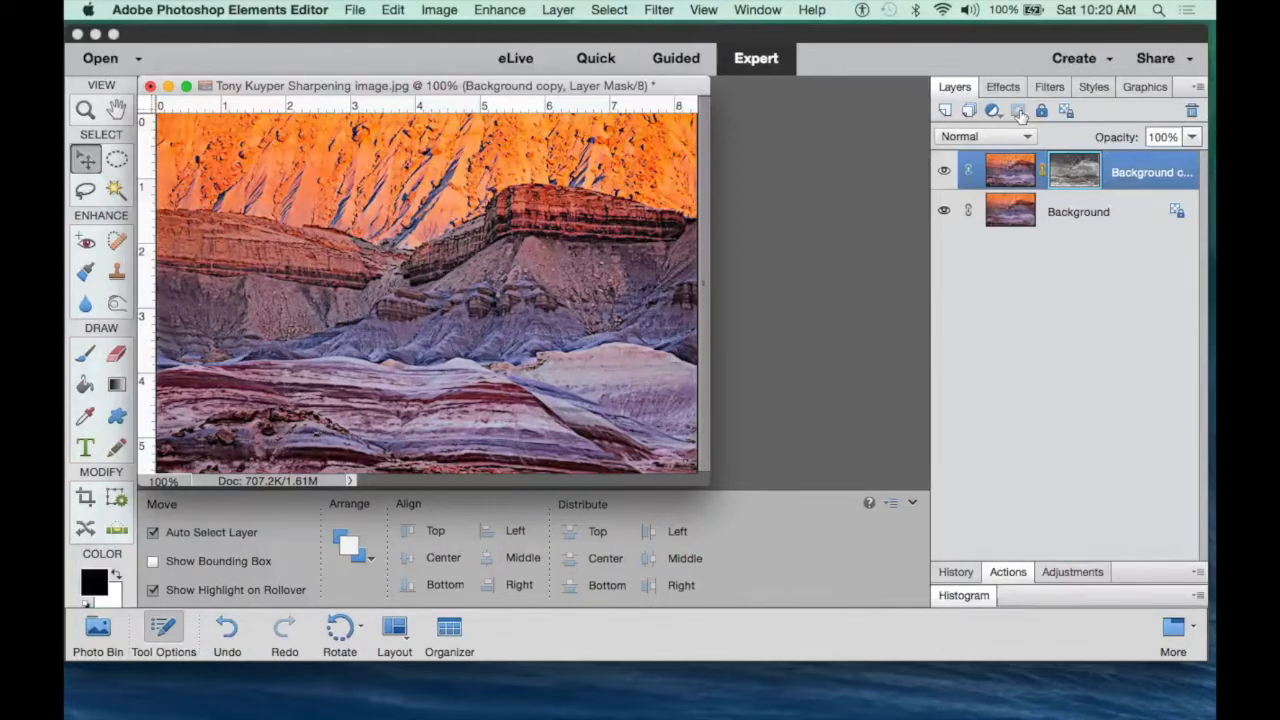
click(943, 174)
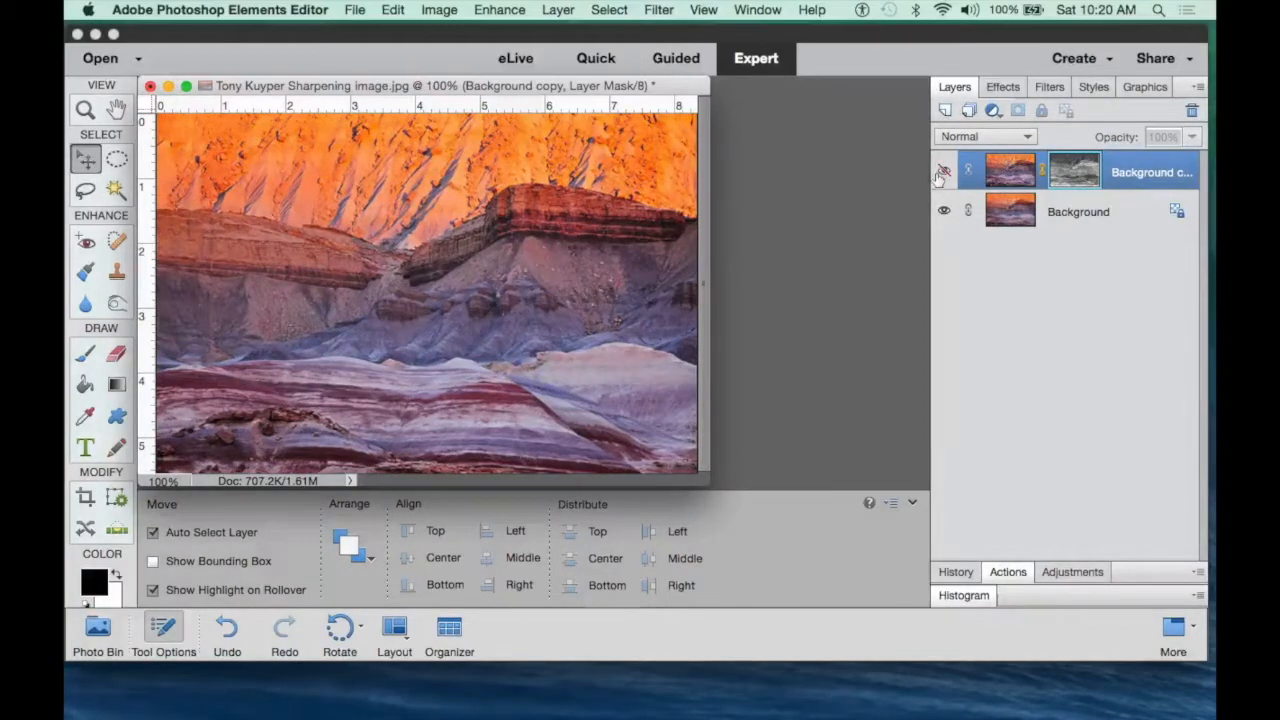
click(944, 173)
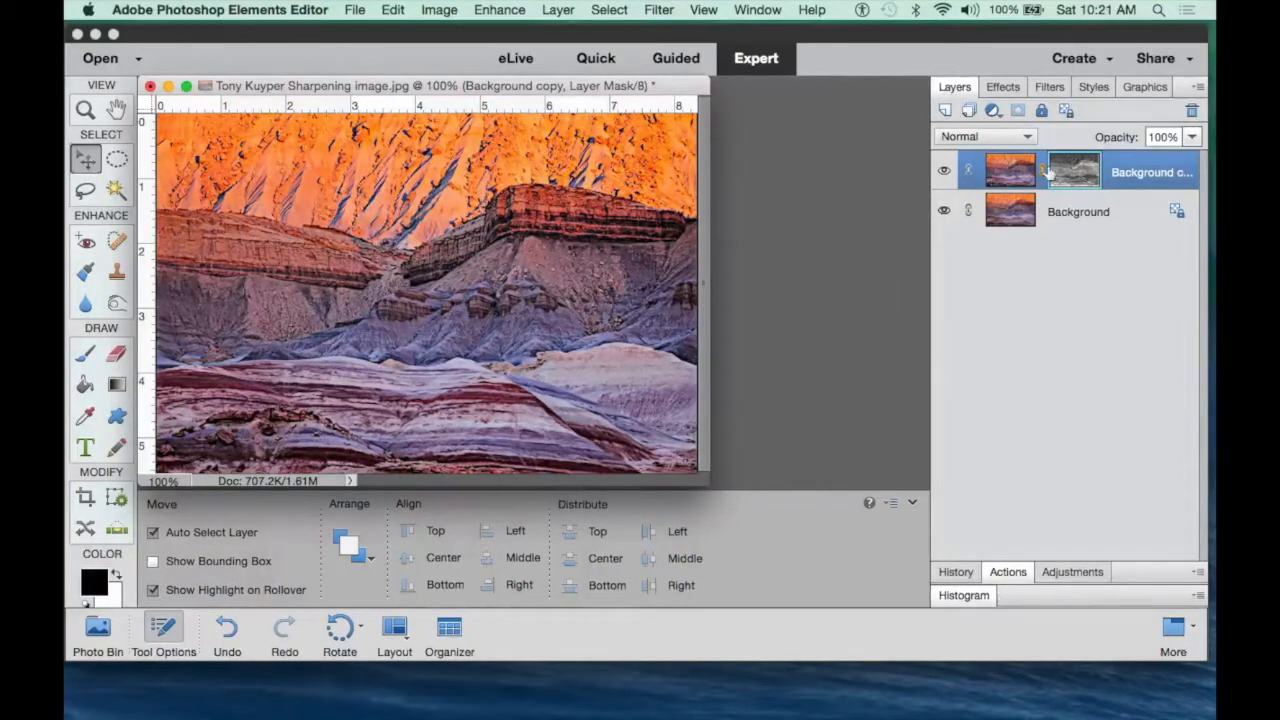
Delete the masked Background copy layer.
click(559, 10)
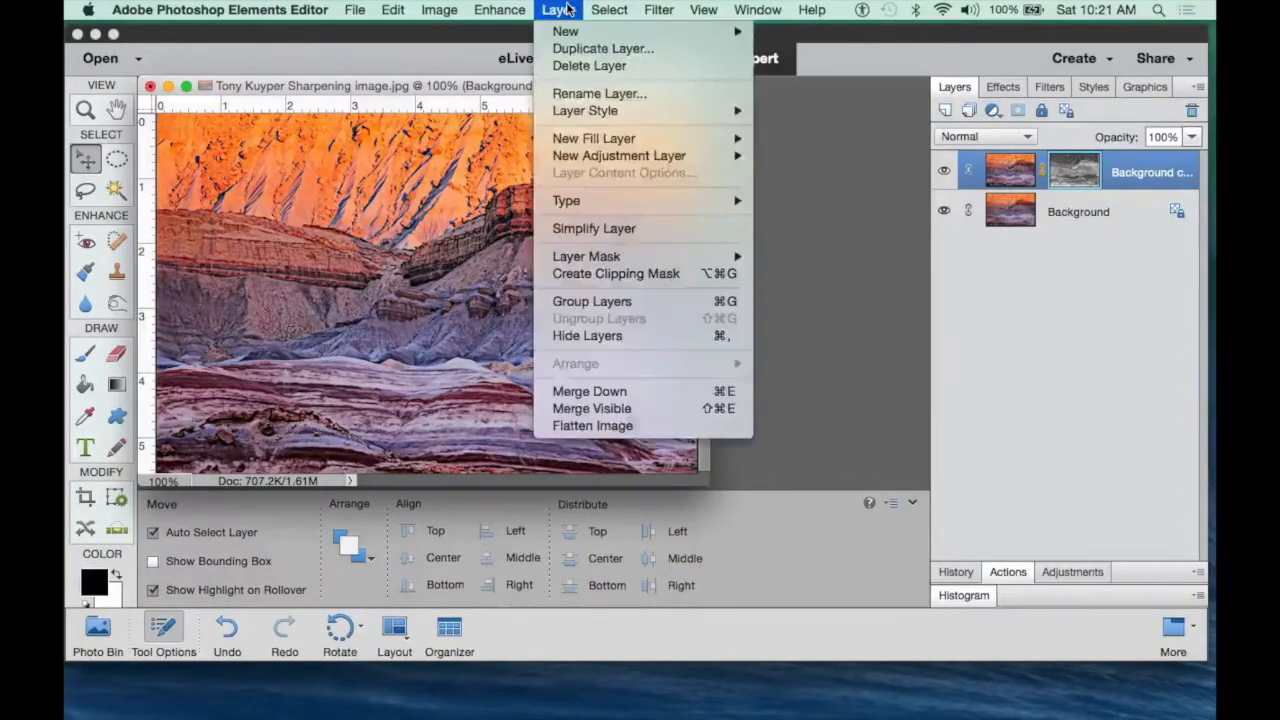
click(576, 66)
click(801, 282)
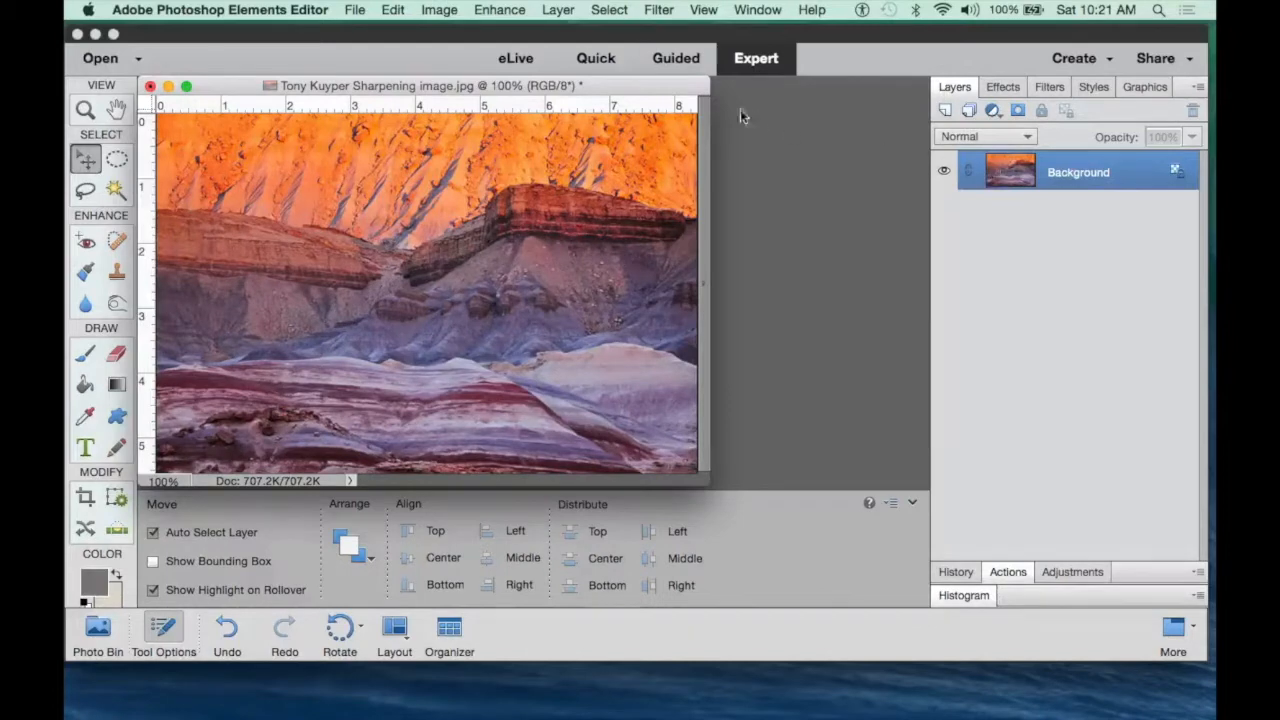
Make a fresh duplicate of the Background layer with the default name Background copy.
click(560, 10)
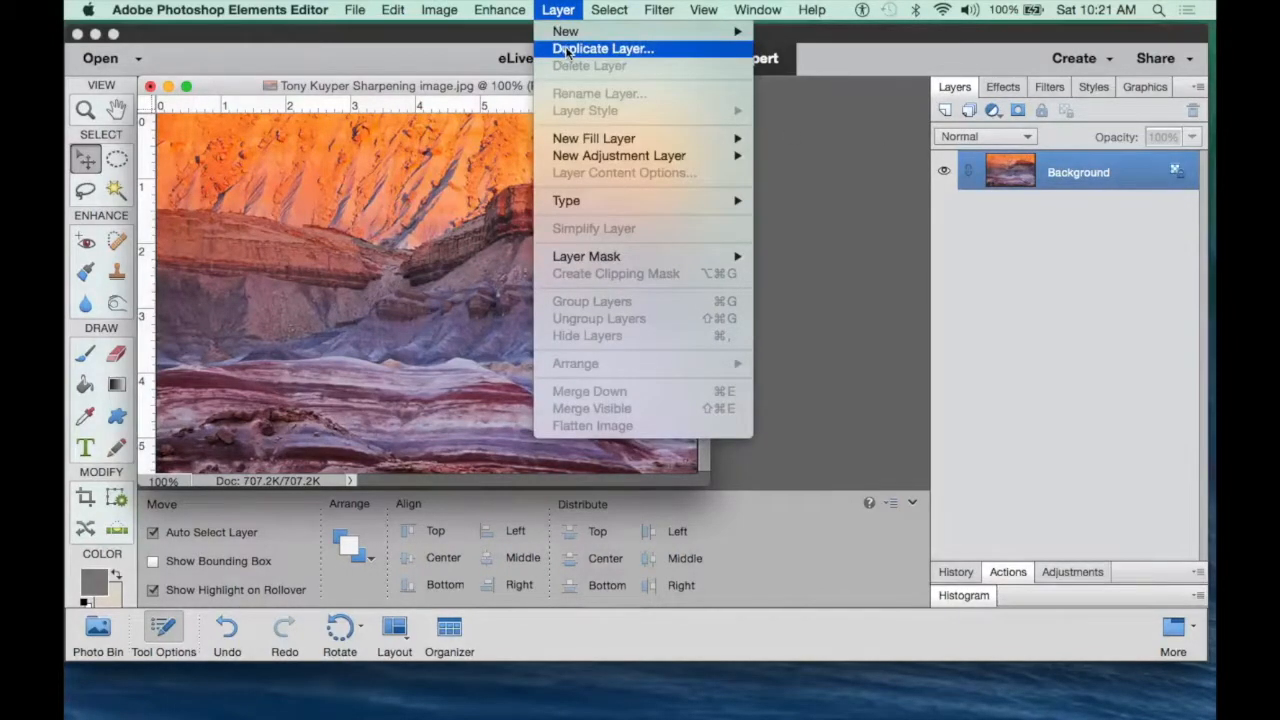
click(567, 52)
click(814, 294)
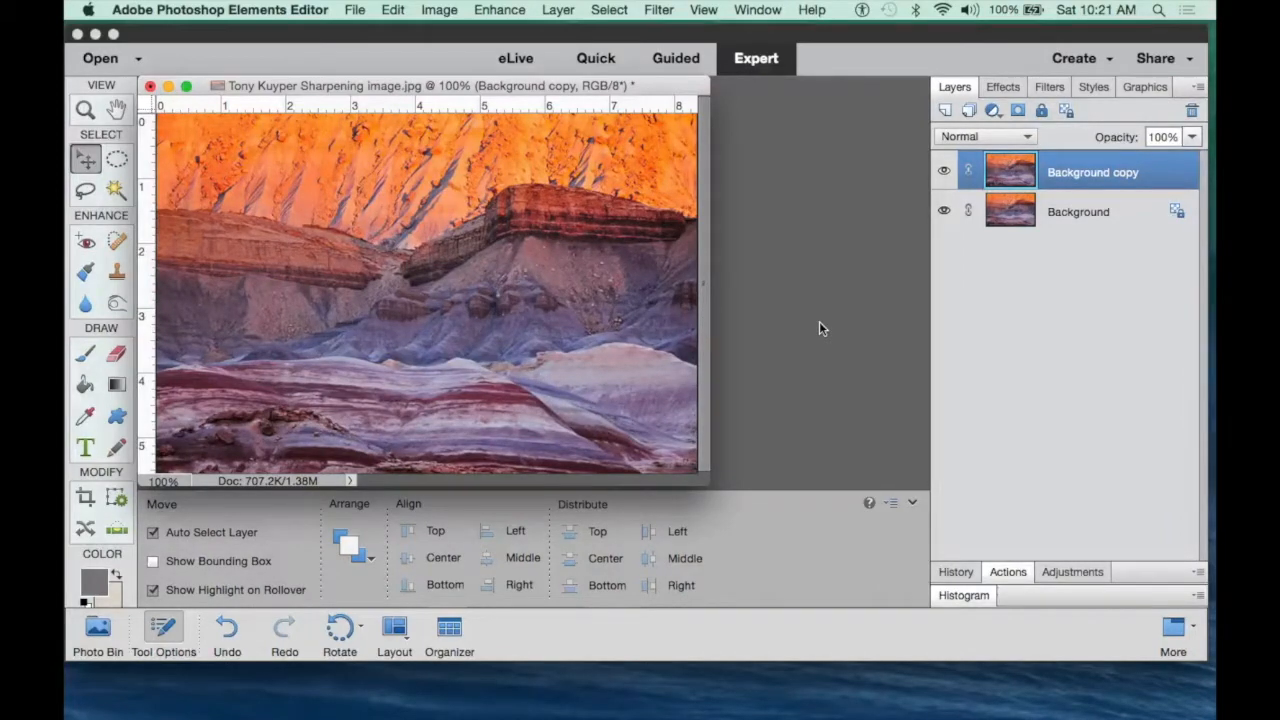
Apply an Unsharp Mask to the duplicate layer with amount 195%, radius 4.0 pixels and threshold 0.
click(498, 12)
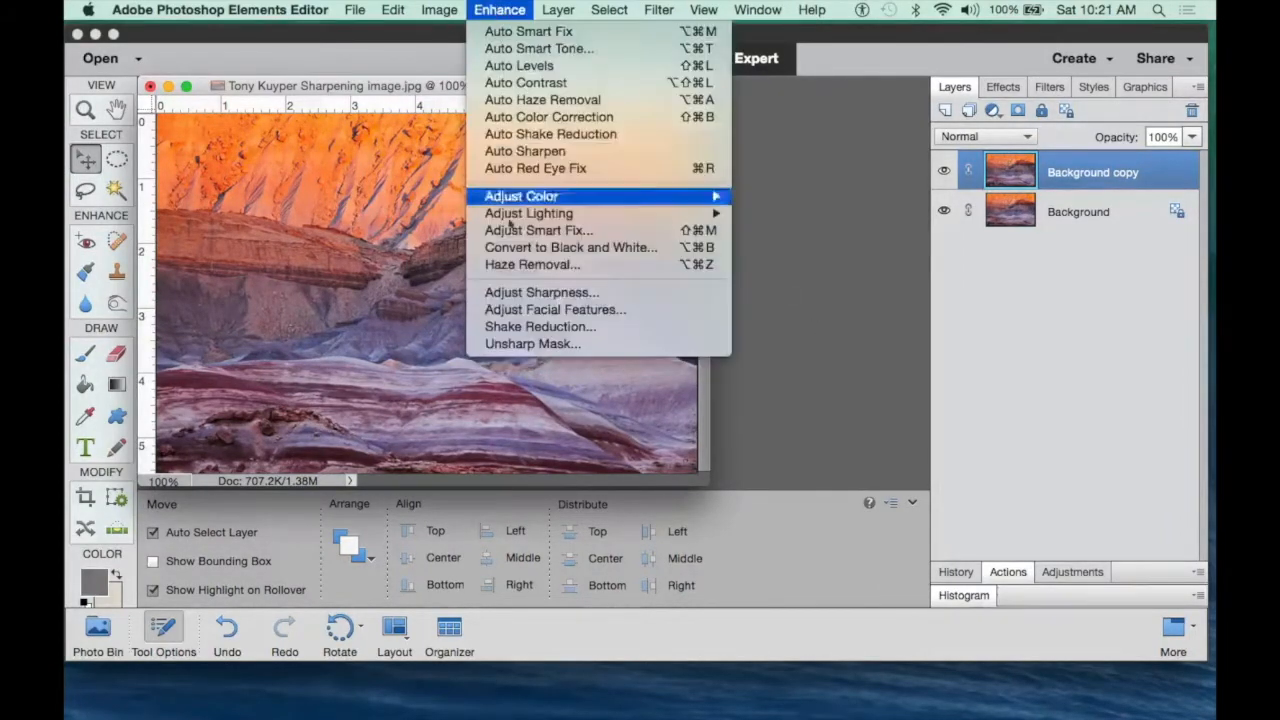
click(518, 345)
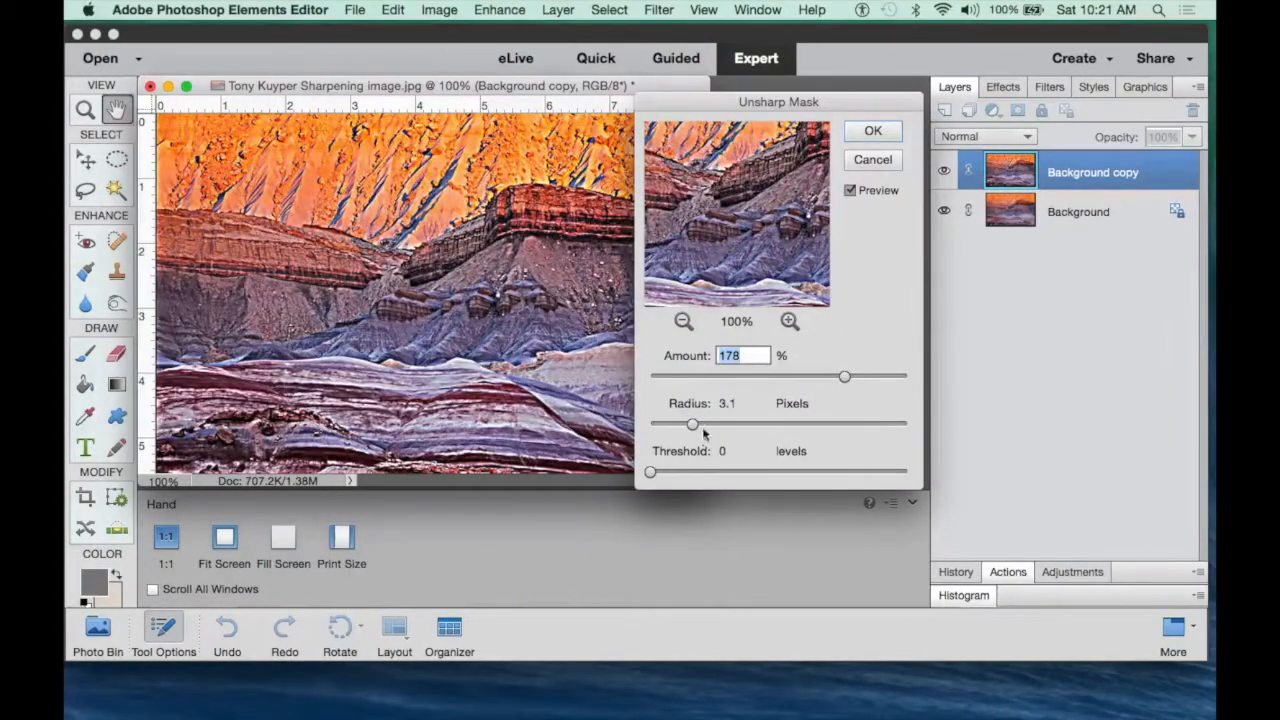
drag(702, 424, 704, 424)
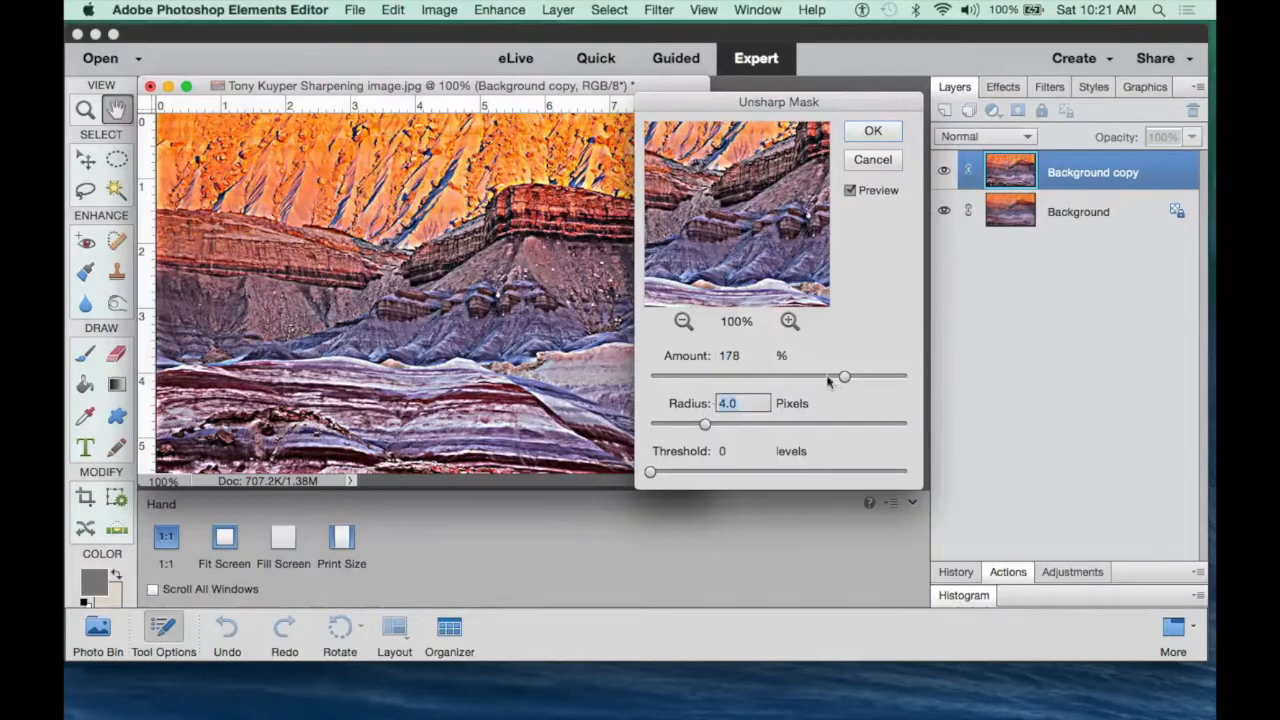
drag(845, 376, 855, 376)
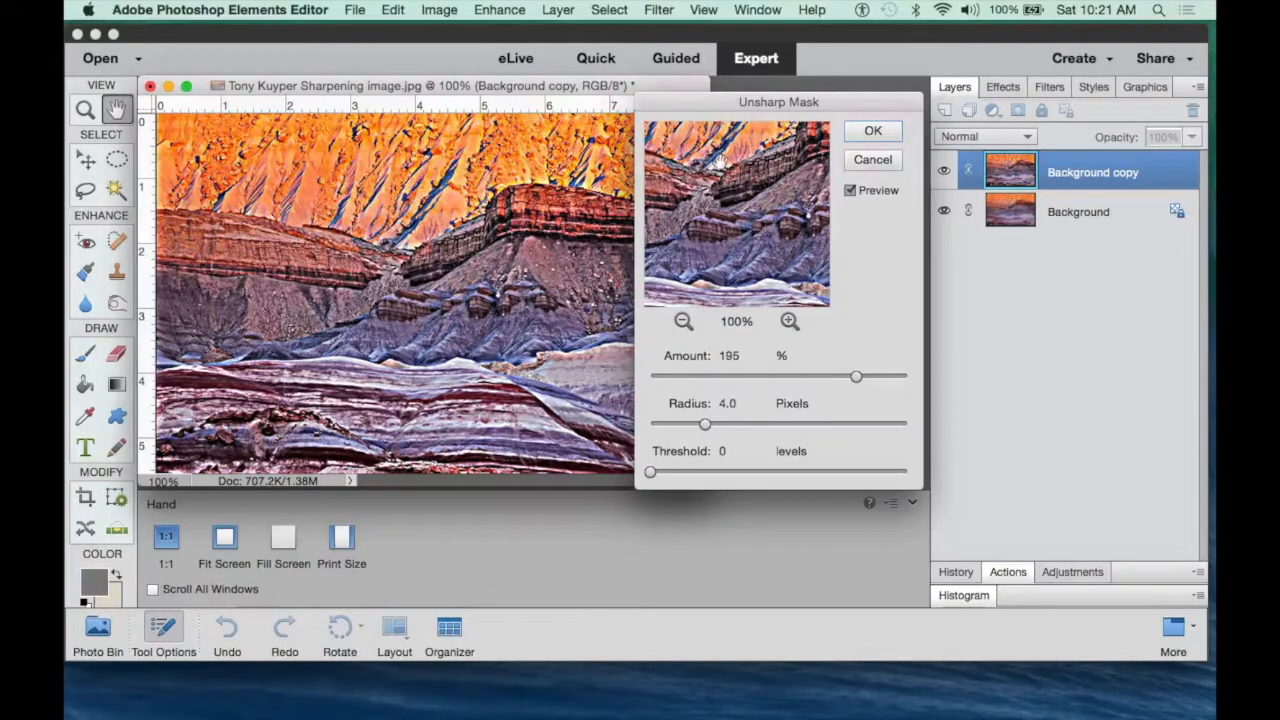
click(872, 132)
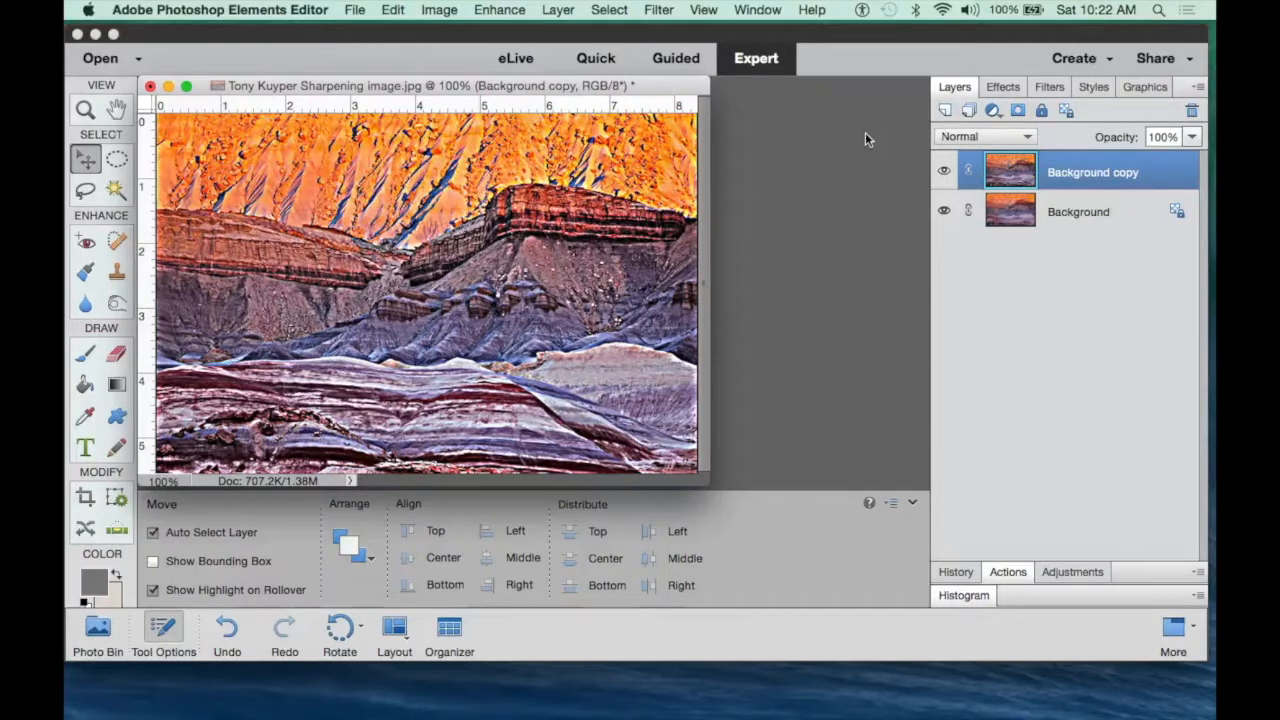
Select the dark tones with the TK-Selections Darks (1) action and turn the selection into a layer mask on Background copy.
click(1008, 571)
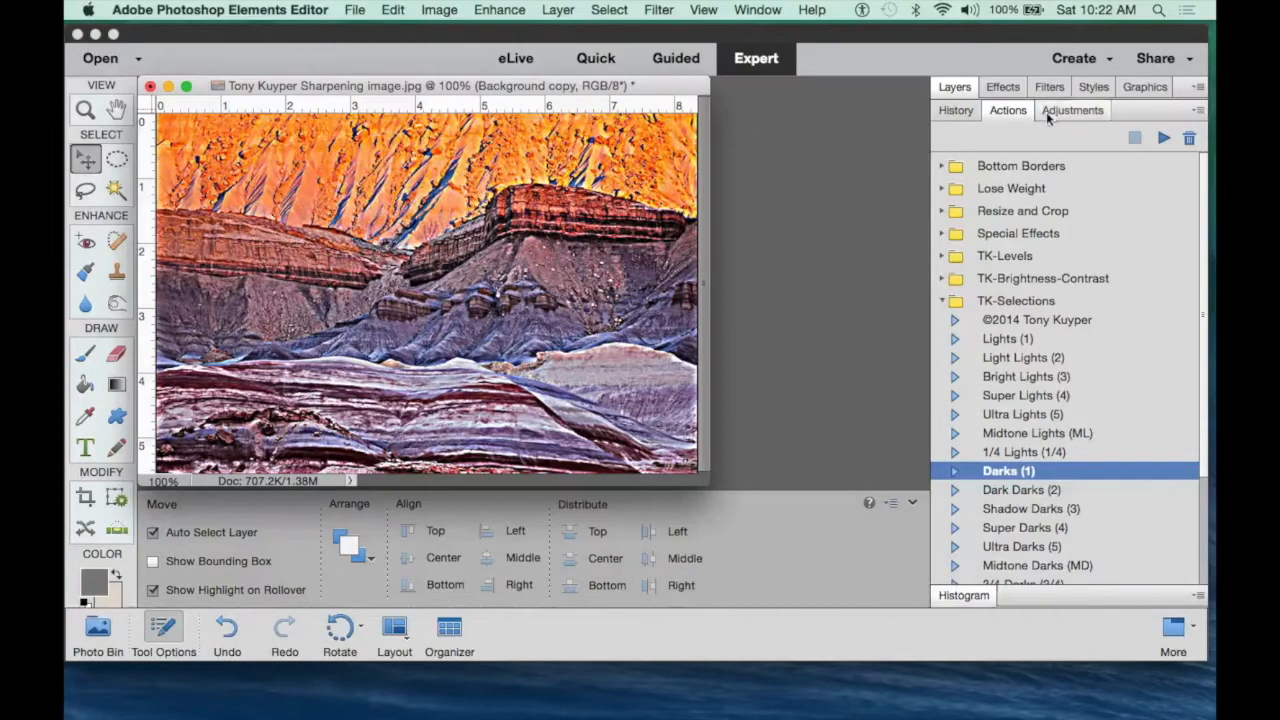
click(1163, 139)
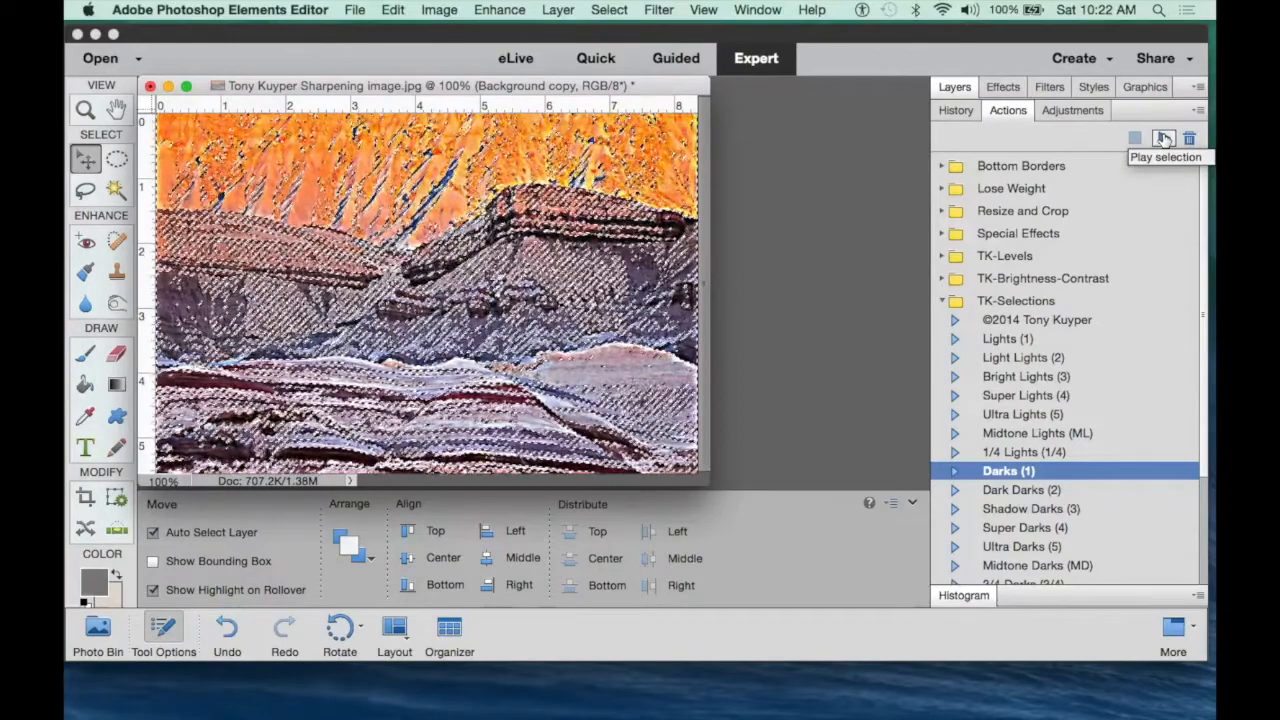
click(957, 88)
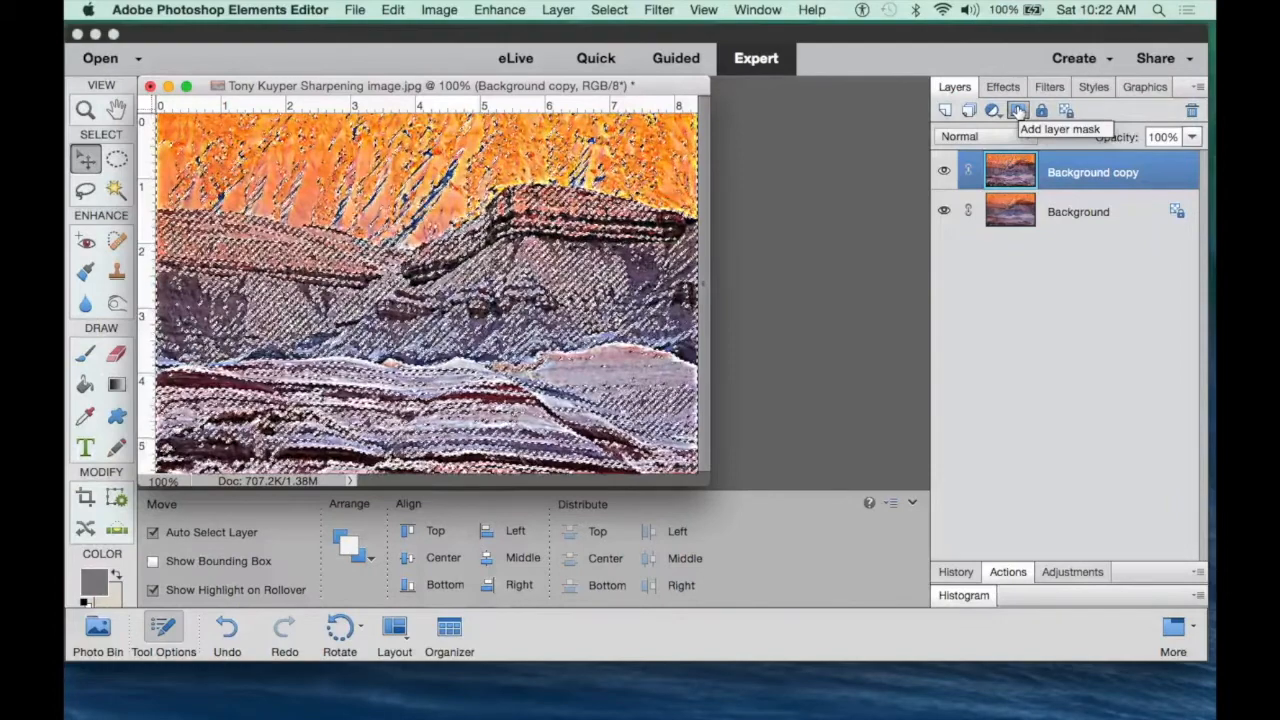
click(1017, 110)
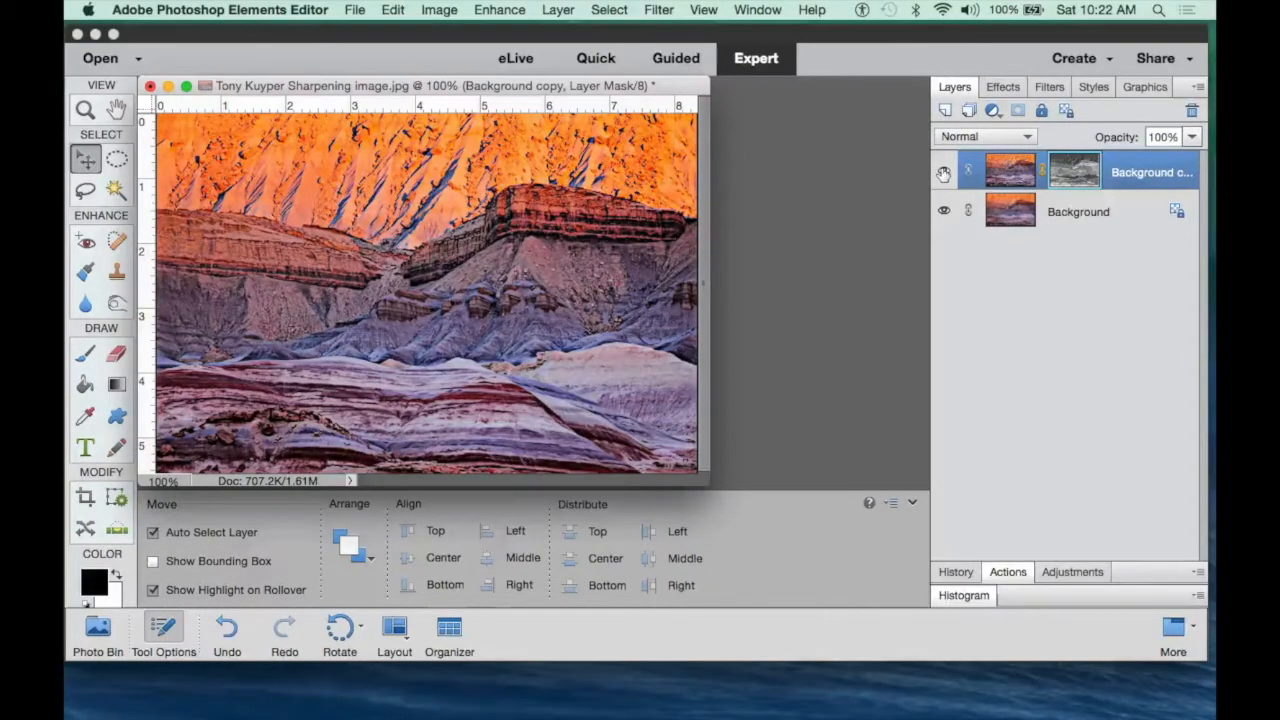
Compare the image with the sharpened layer hidden and shown, and reduce the Background copy layer's opacity to 68%.
click(943, 173)
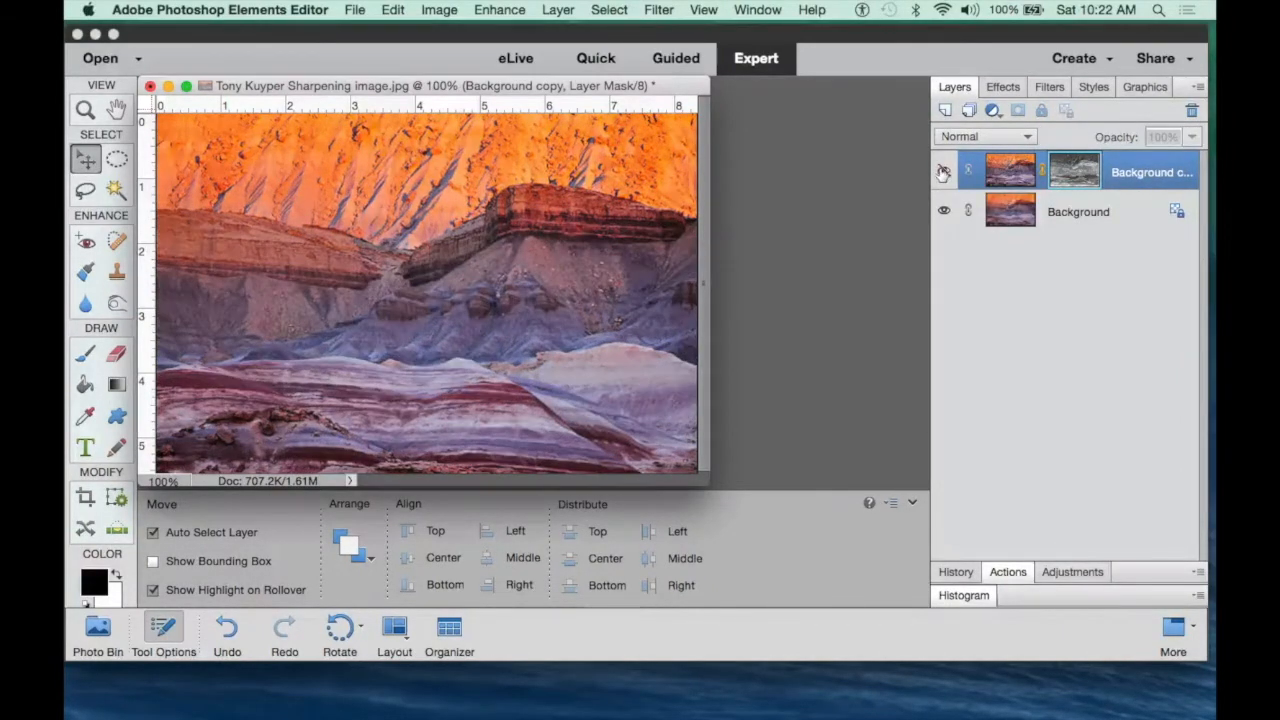
click(943, 173)
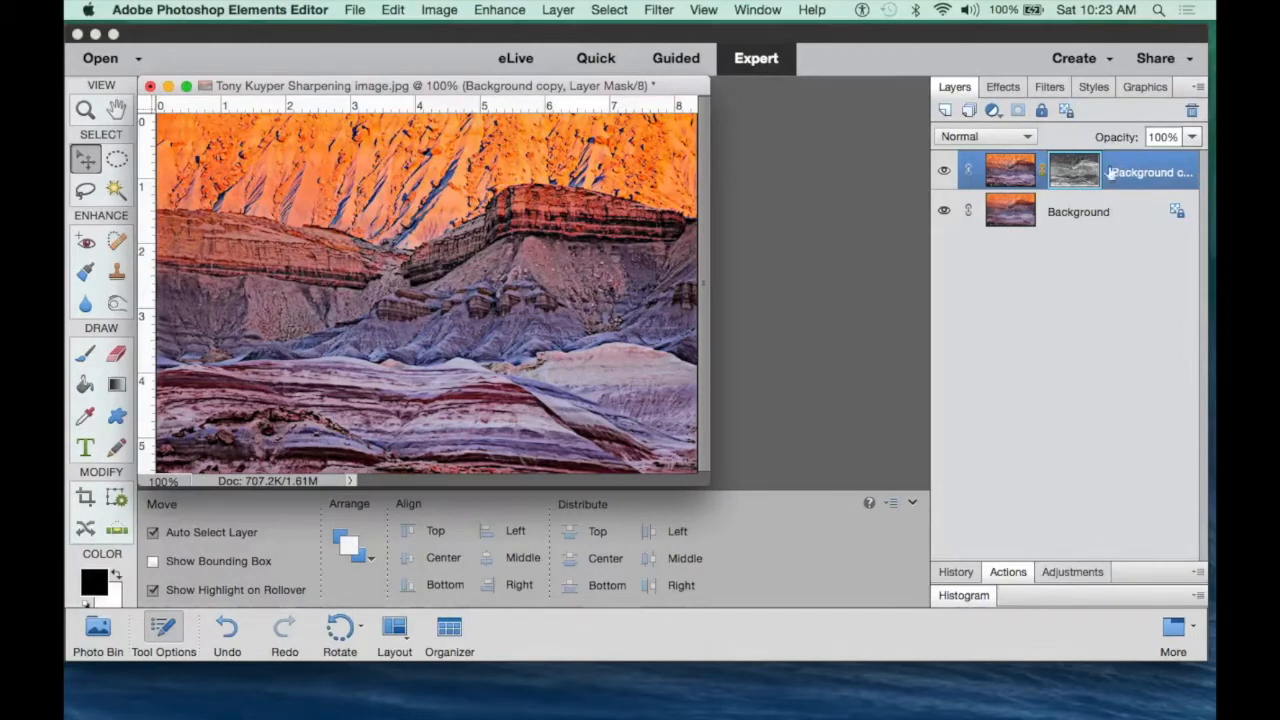
drag(1128, 143, 1100, 143)
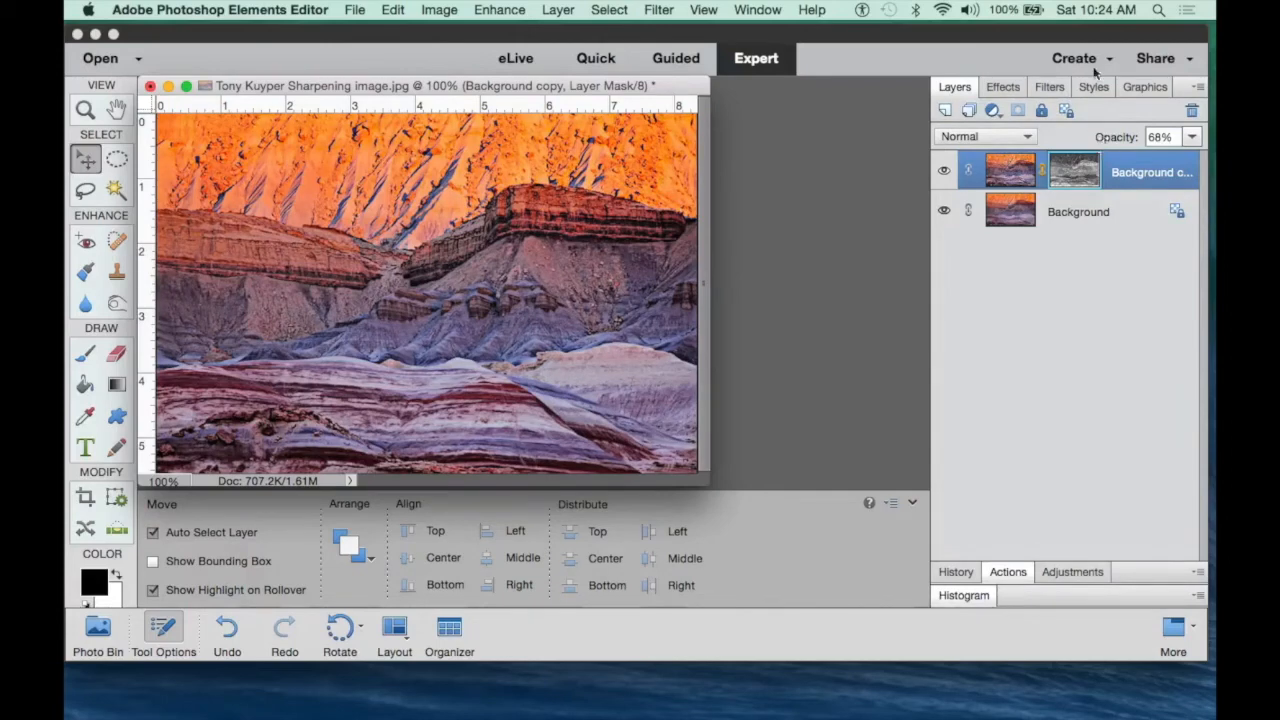
Close the Tony Kuyper Sharpening image.jpg document and answer the closing prompt.
click(150, 88)
click(563, 279)
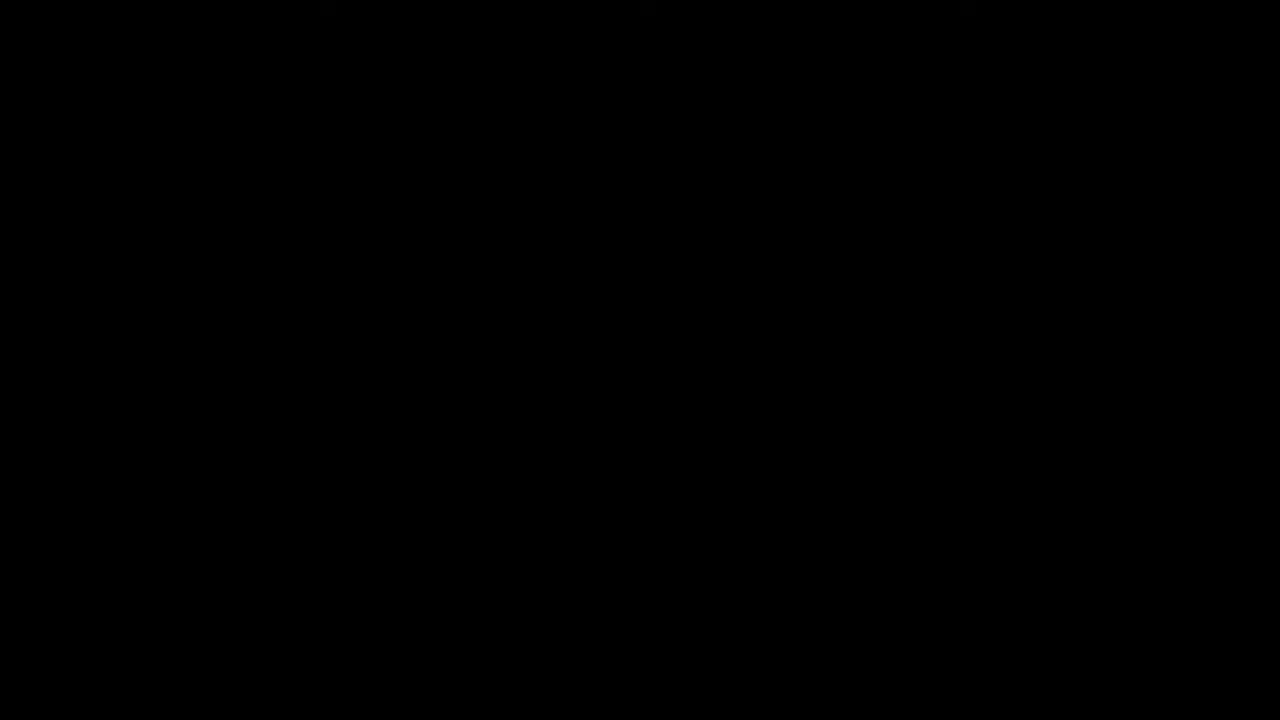